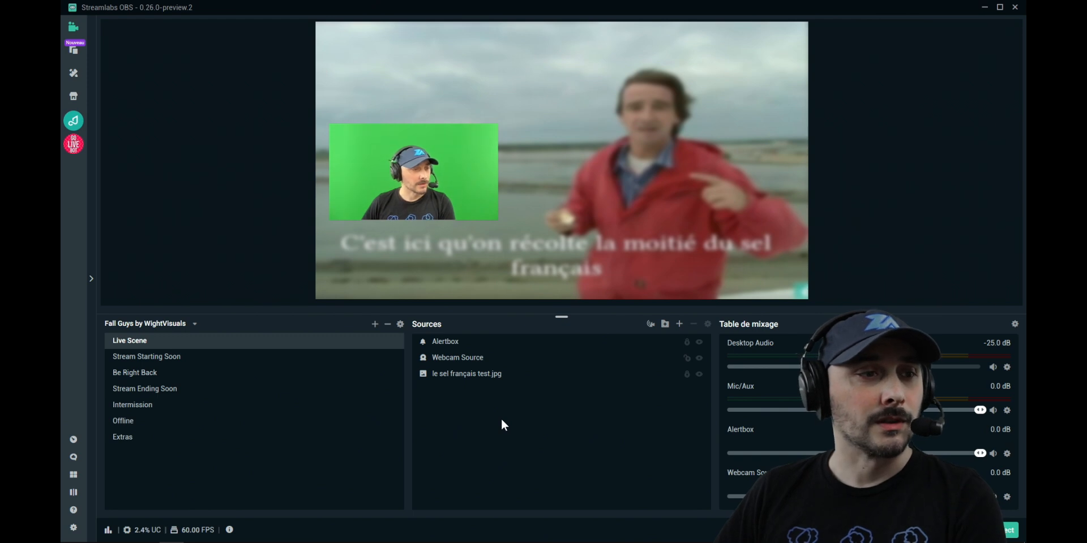
Search the Alert Box Library for "free" and look through the matching alert themes.
left_click(73, 52)
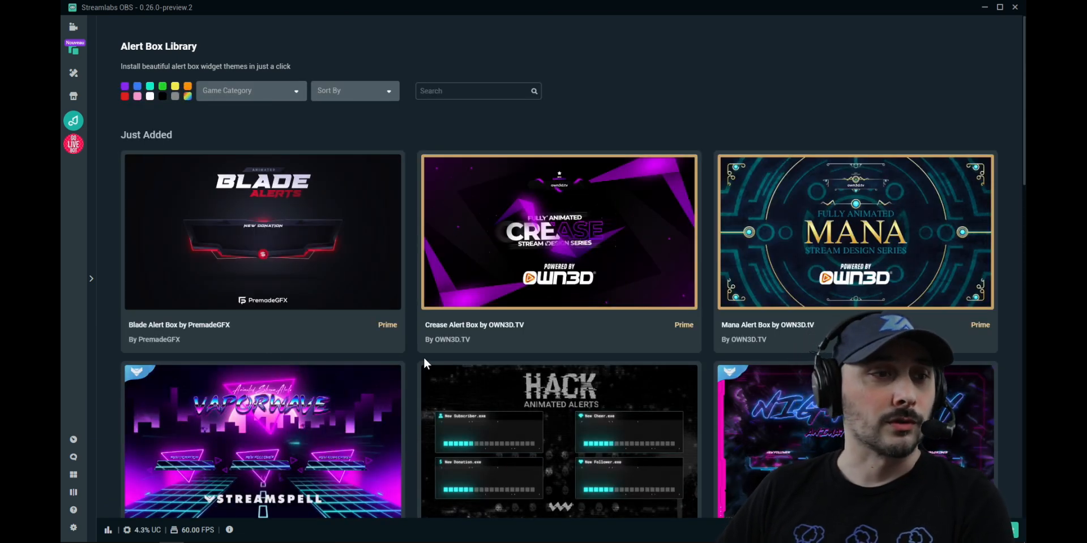
left_click(439, 96)
type("free")
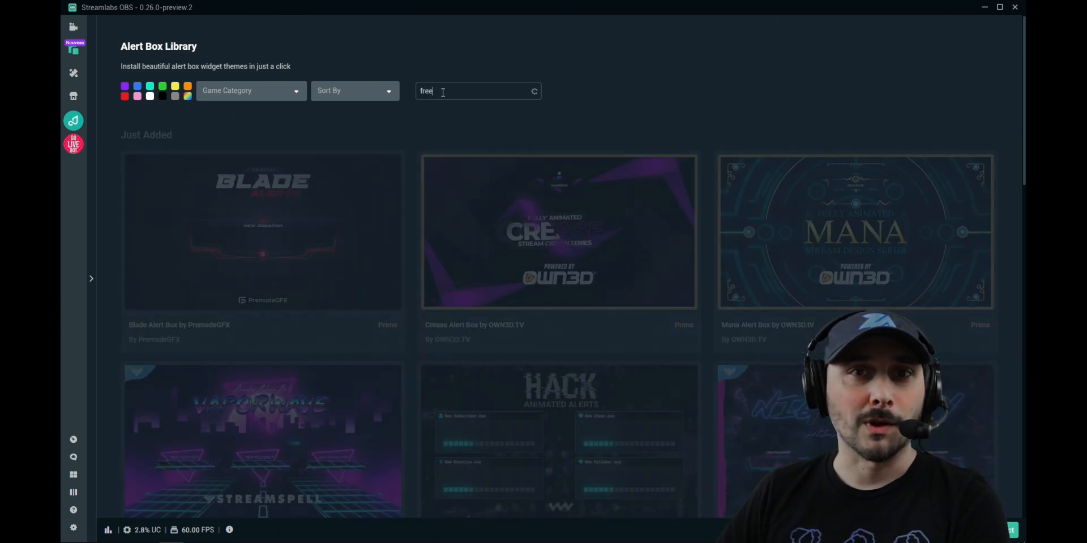
scroll(695, 327, "down", 3)
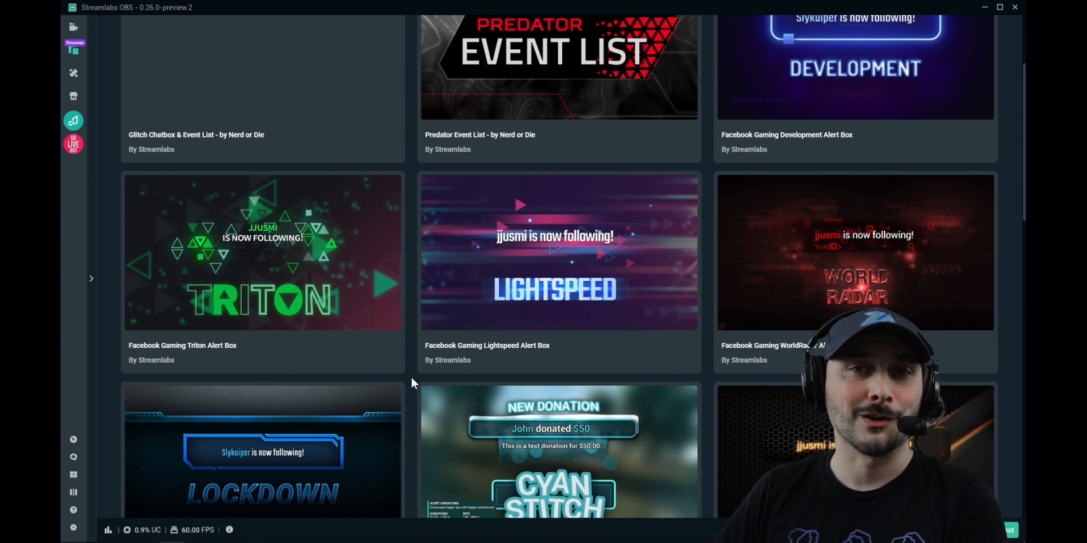
Browse the scene themes and the App Store, including the installed apps listed under My Profile.
left_click(72, 76)
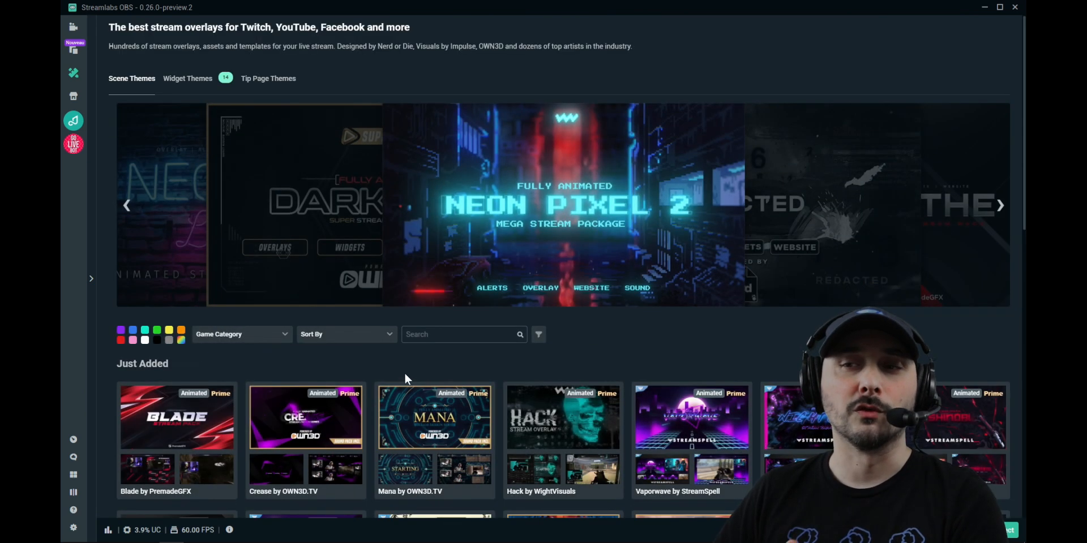
scroll(372, 362, "down", 1)
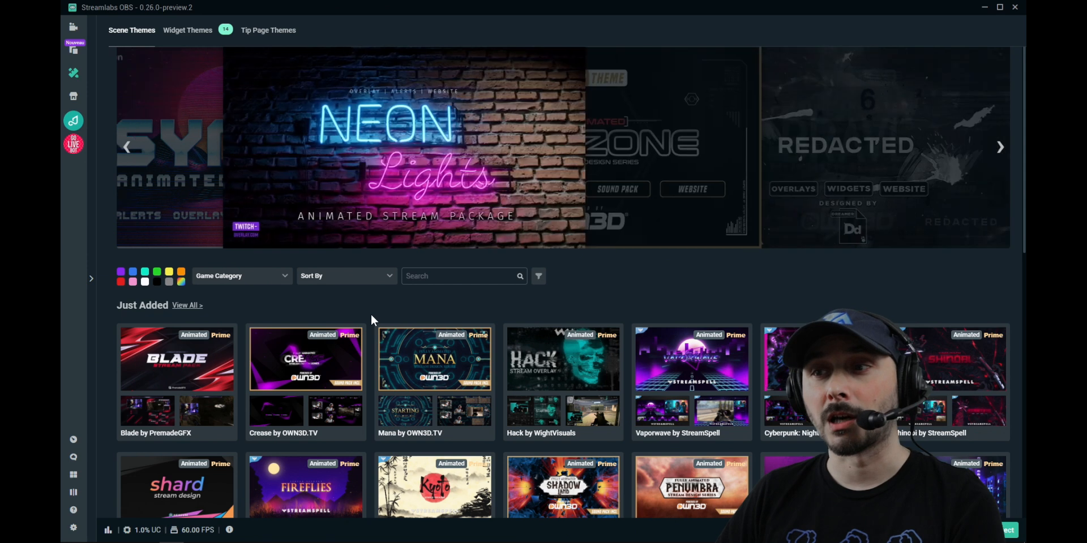
left_click(76, 98)
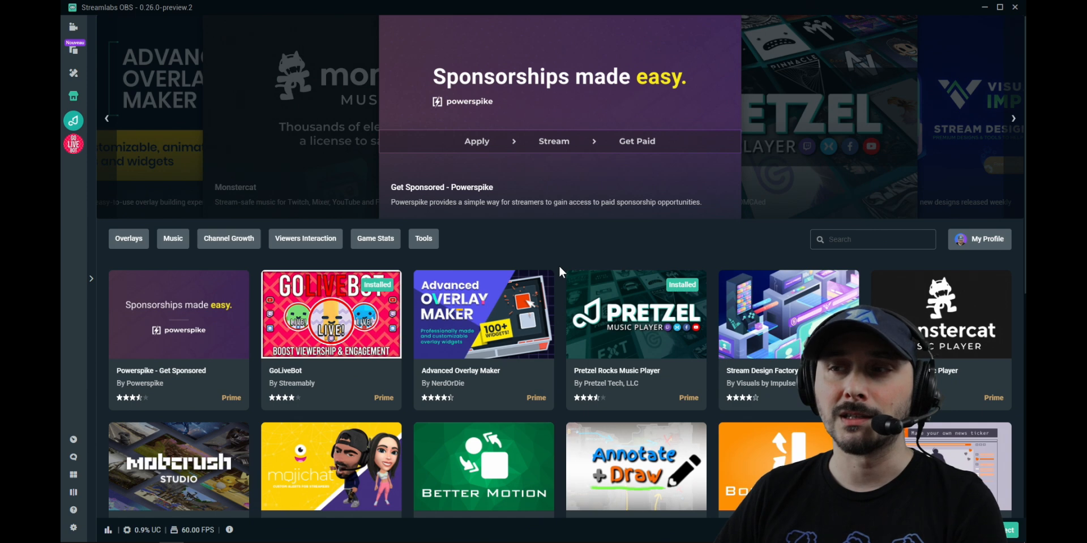
scroll(559, 267, "down", 2)
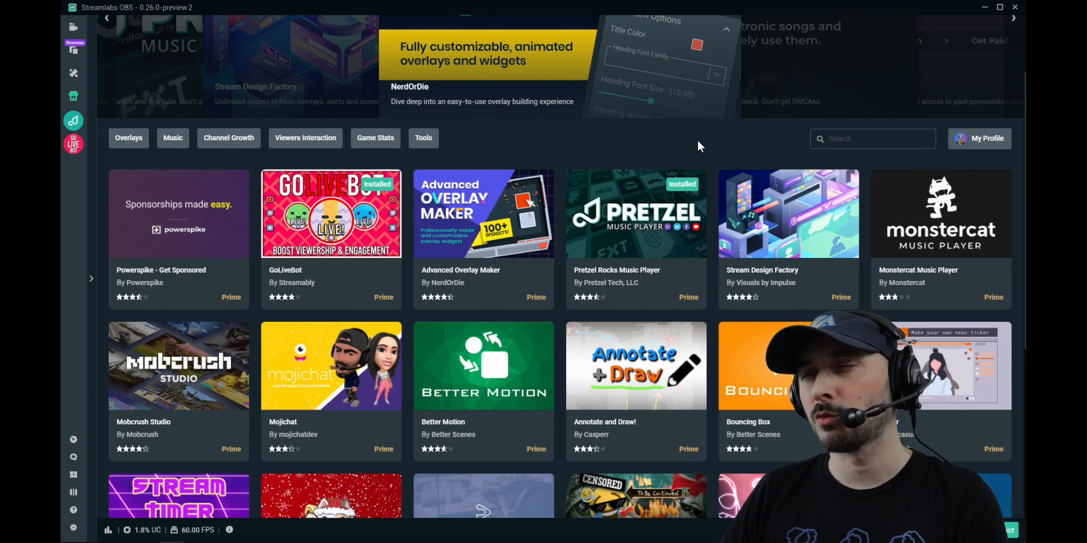
left_click(981, 142)
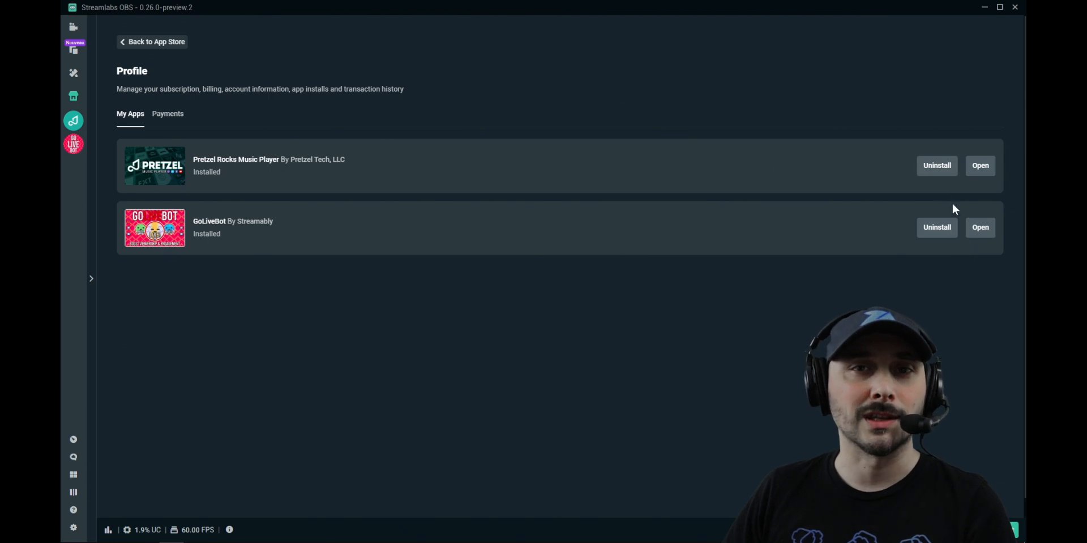
left_click(152, 42)
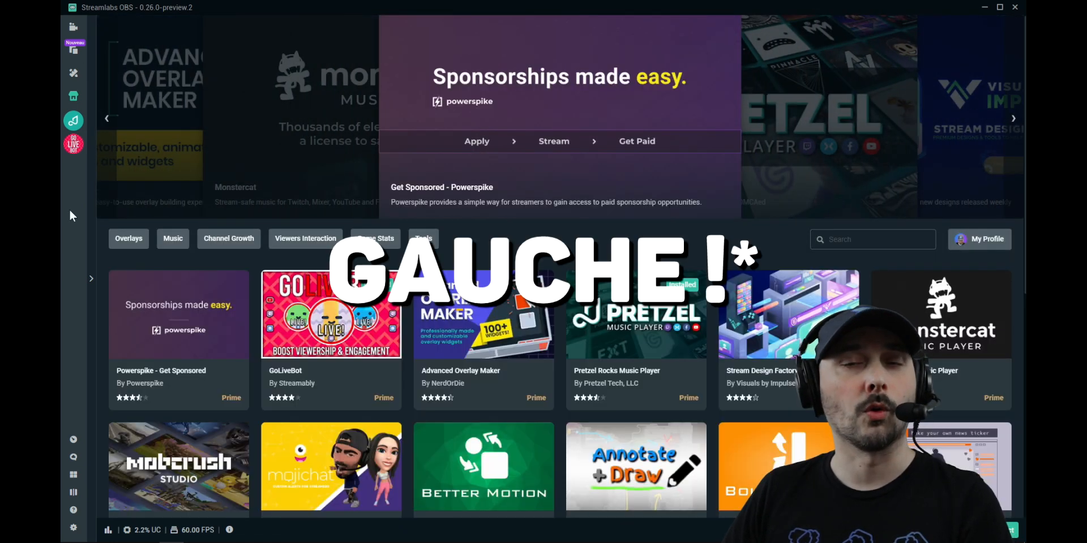
Look over the layout editor's arrangements and elements, and return to the scene editor without saving changes.
left_click(73, 440)
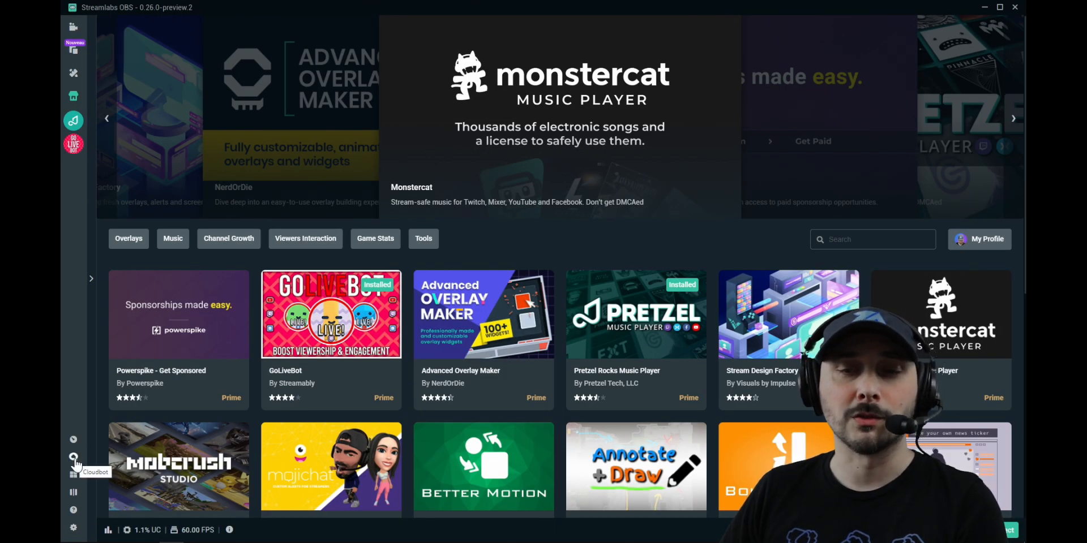
left_click(74, 460)
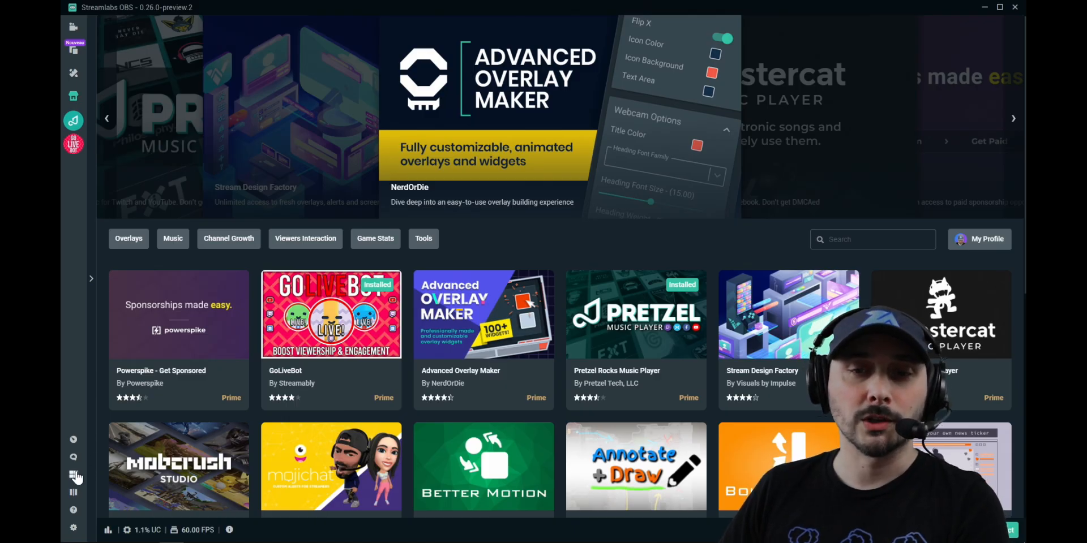
left_click(76, 477)
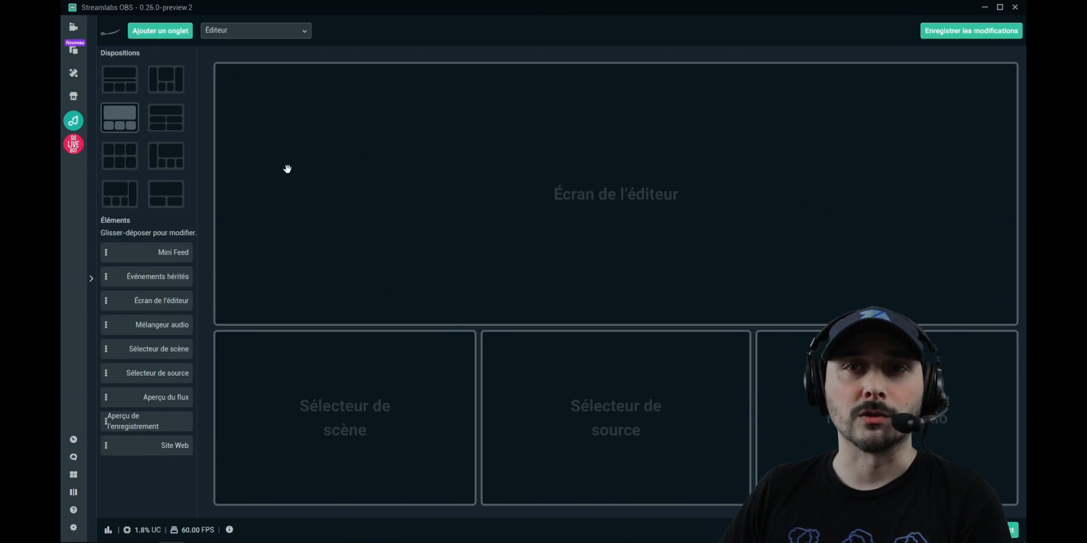
mouse_move(162, 254)
left_mouse_down()
mouse_move(739, 351)
mouse_move(164, 251)
left_mouse_up()
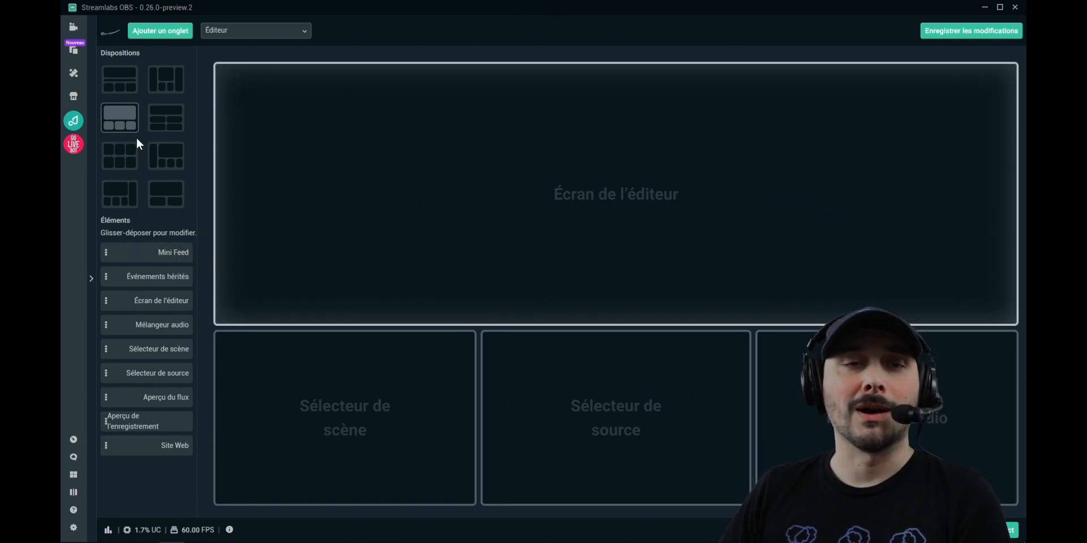
left_click(77, 28)
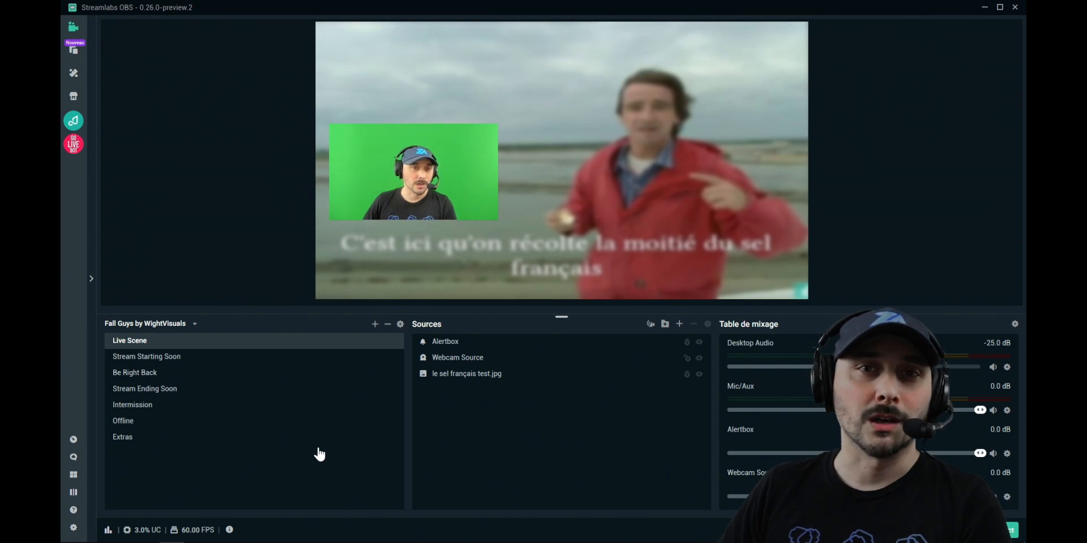
View the Studio Mode dual preview and the general settings, and go back to the normal editor.
left_click(73, 493)
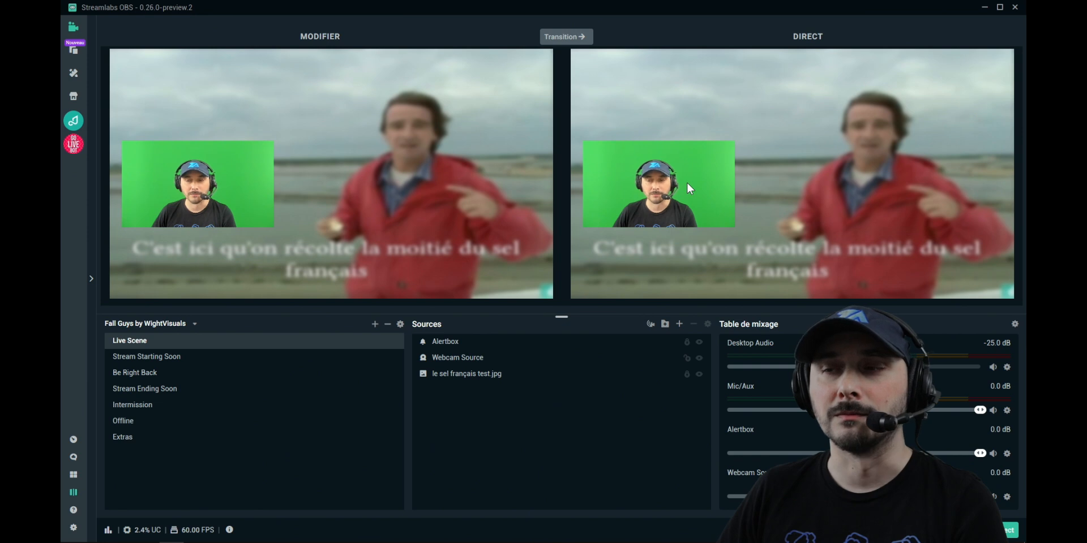
left_click(74, 493)
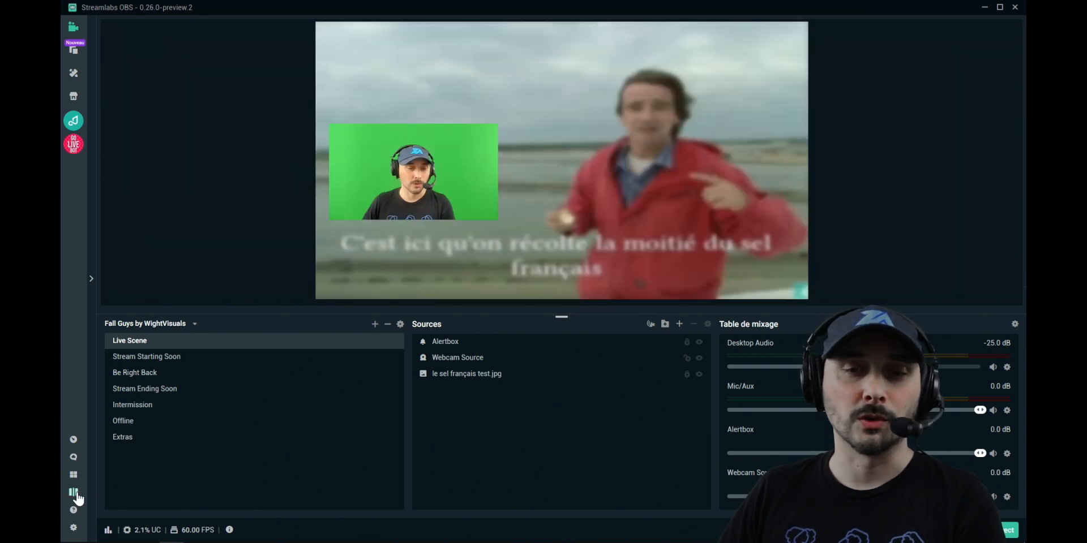
left_click(73, 528)
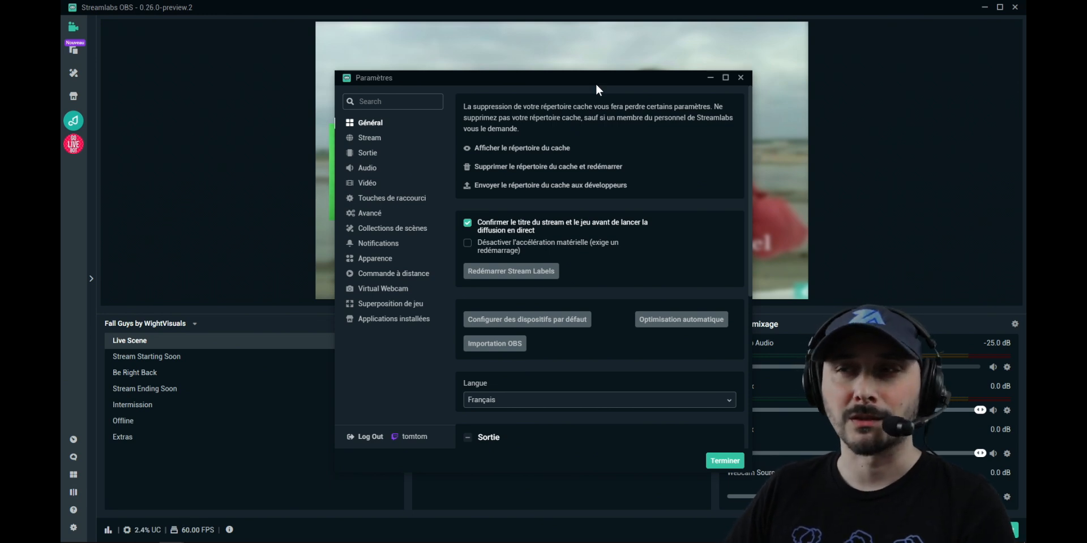
left_click(742, 79)
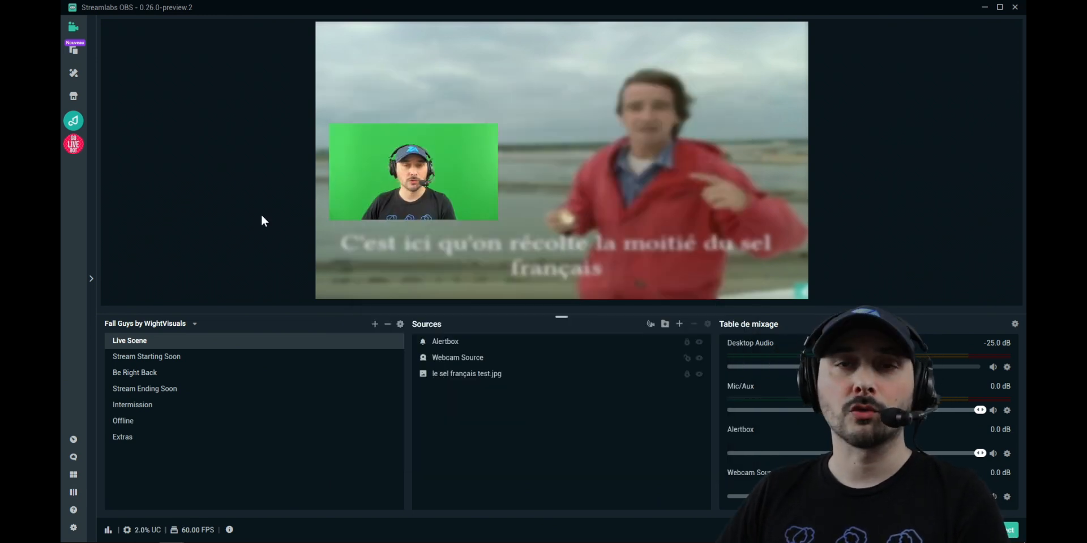
left_click(92, 284)
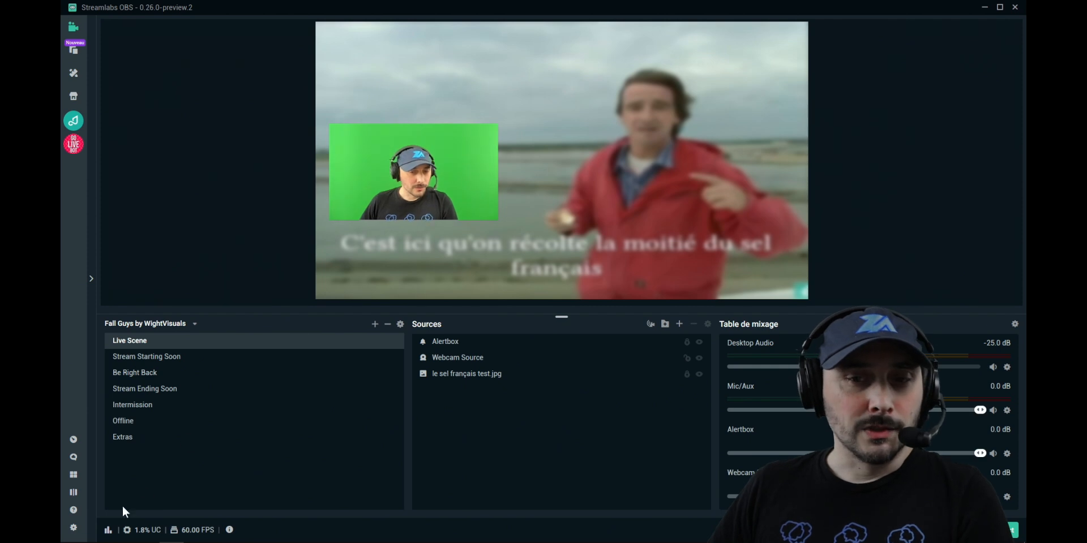
Add the dropped-frames and kb/s statistics to the footer from the performance metrics, remove both again, and close the window.
left_click(107, 531)
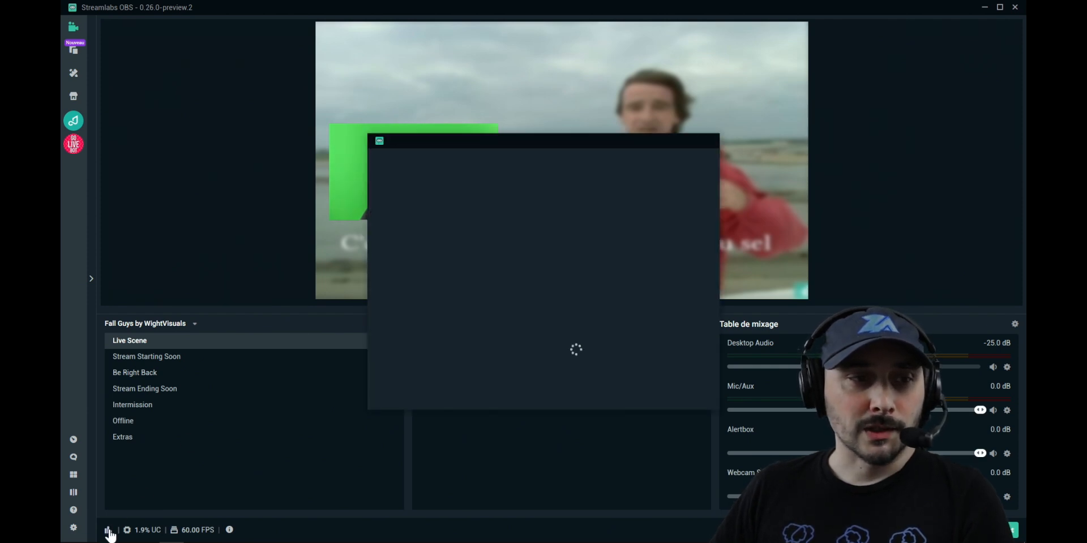
left_click_drag(480, 146, 390, 118)
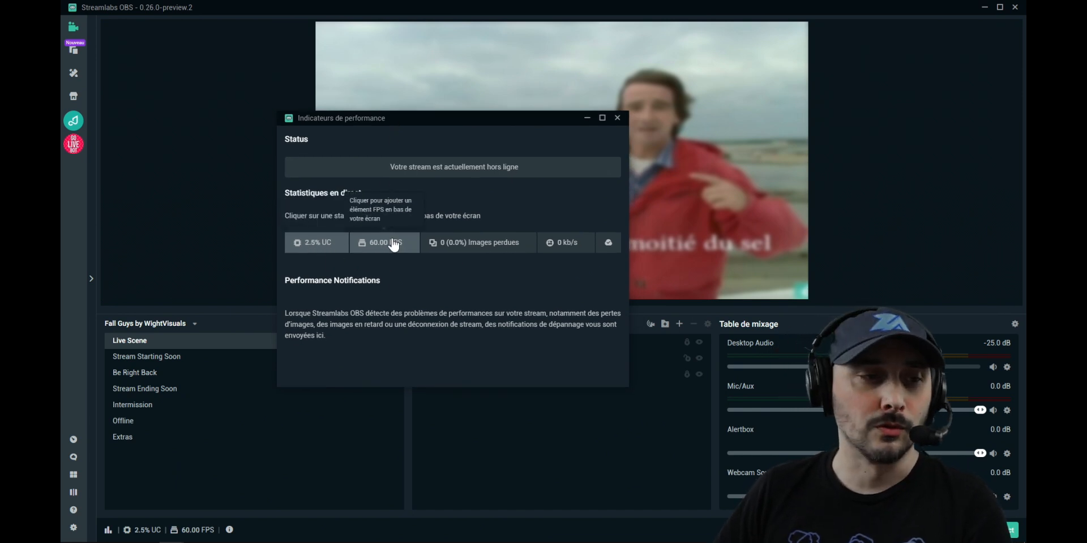
left_click(521, 248)
left_click(569, 249)
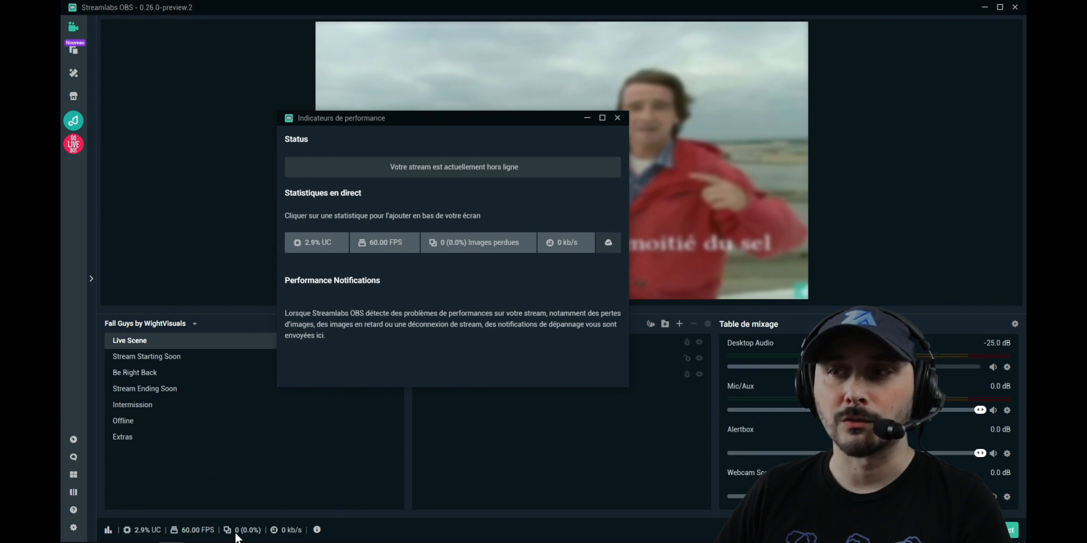
left_click(563, 244)
left_click(478, 243)
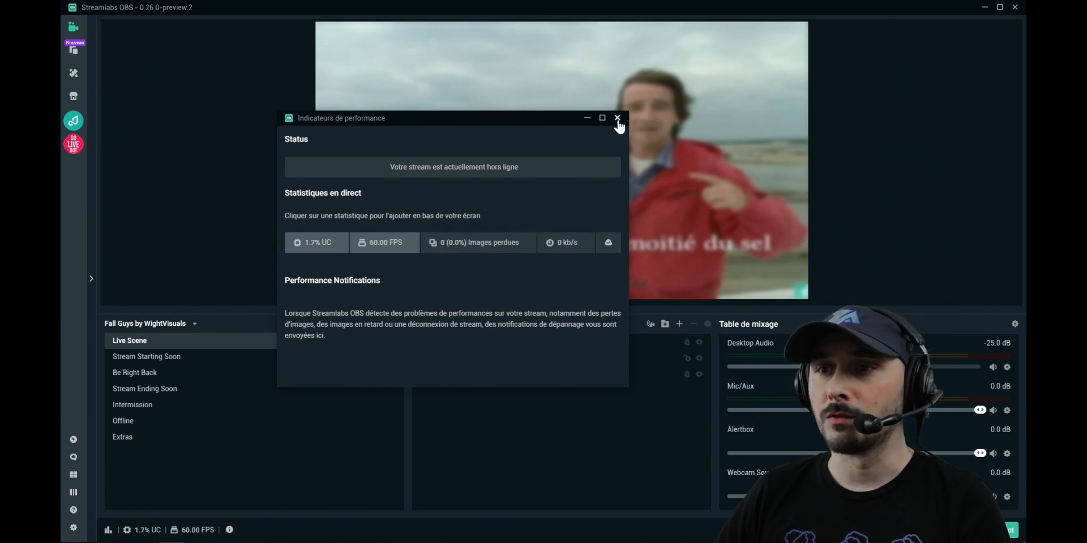
left_click(618, 119)
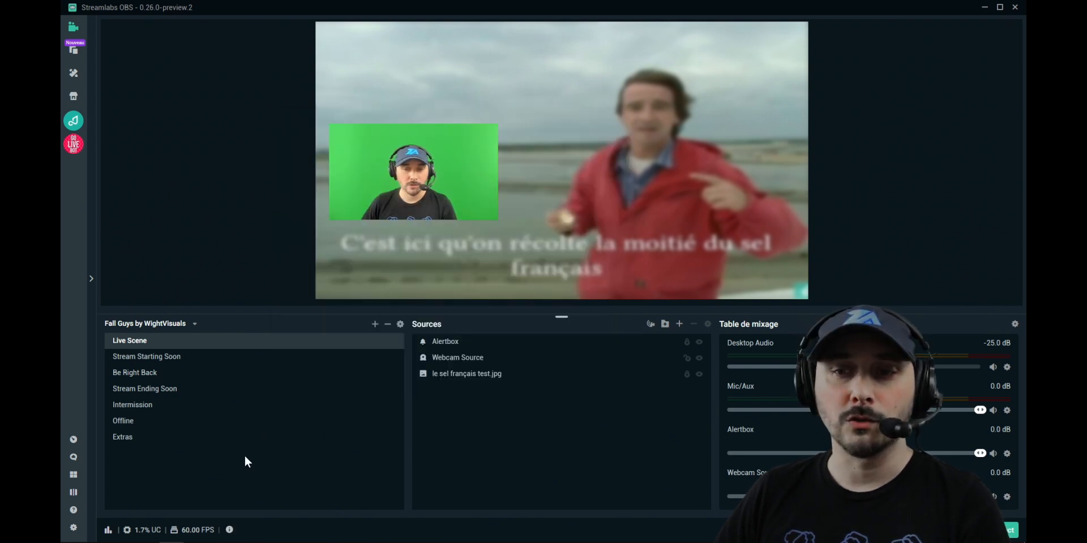
Check the notifications window and close it.
left_click(230, 531)
left_click_drag(539, 127, 493, 137)
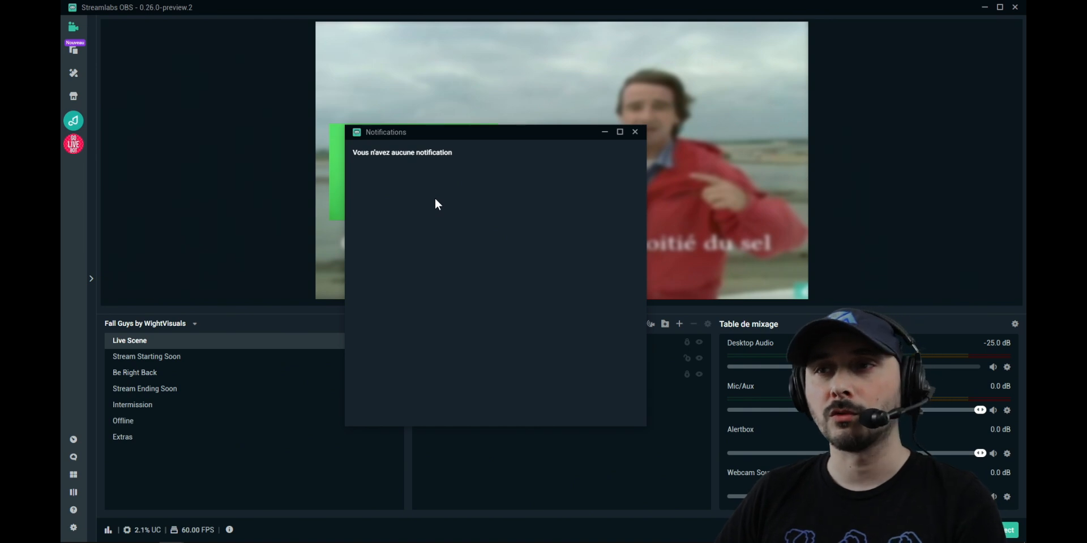
left_click(634, 131)
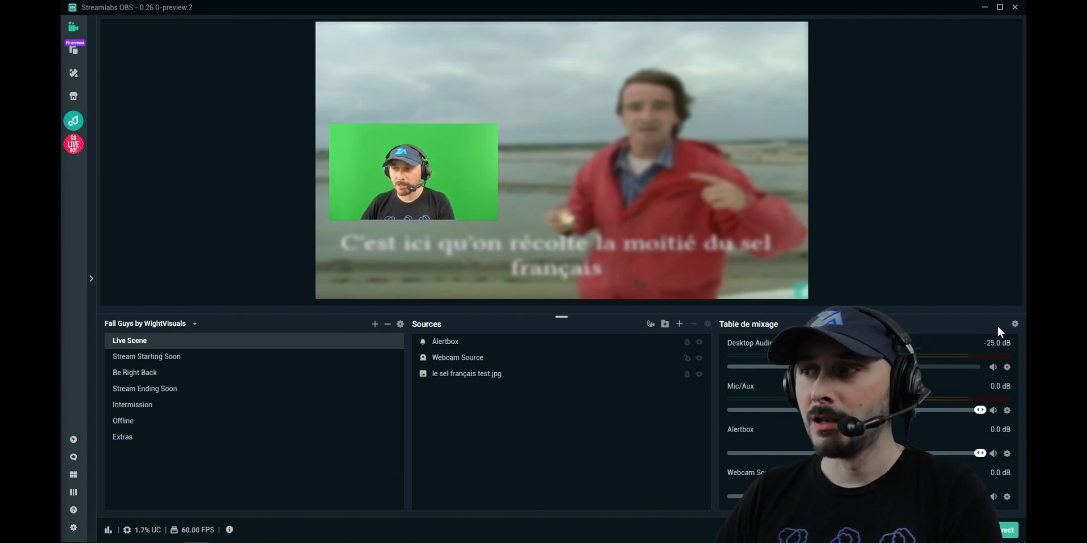
Set the Alertbox audio monitoring to "Surveillance uniquement" in the advanced audio settings.
left_click(1014, 325)
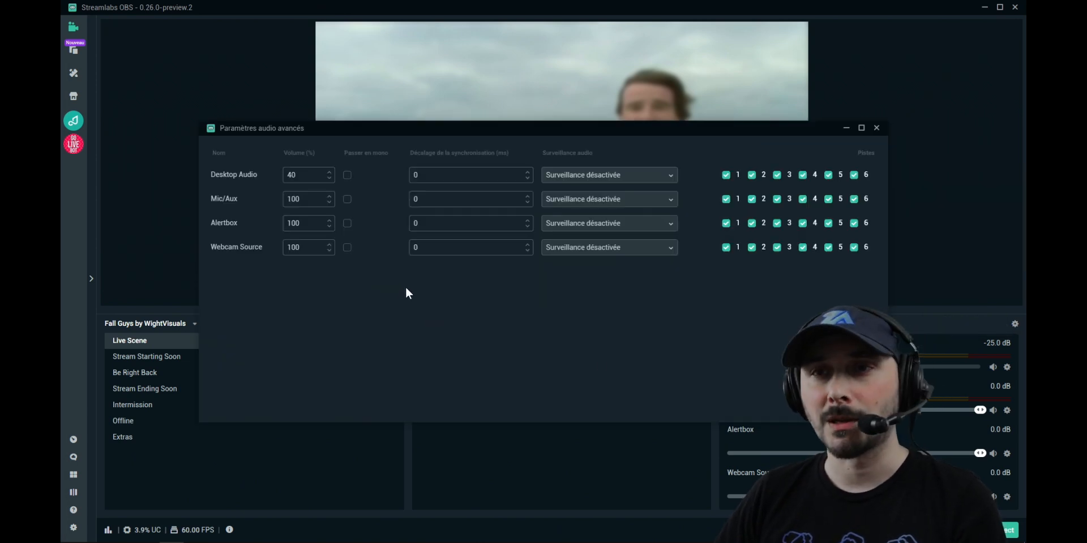
left_click(596, 226)
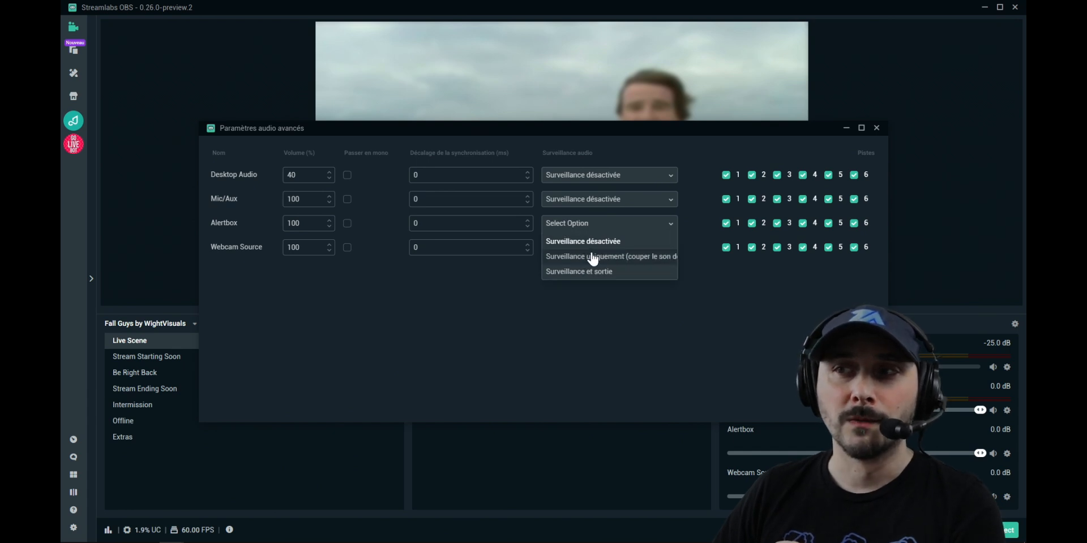
left_click(589, 253)
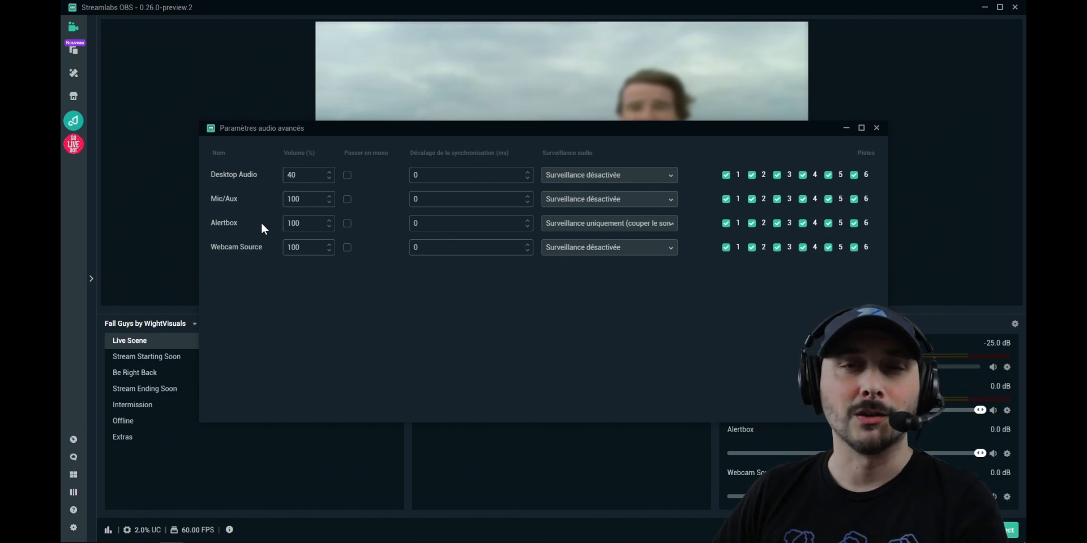
left_click(876, 127)
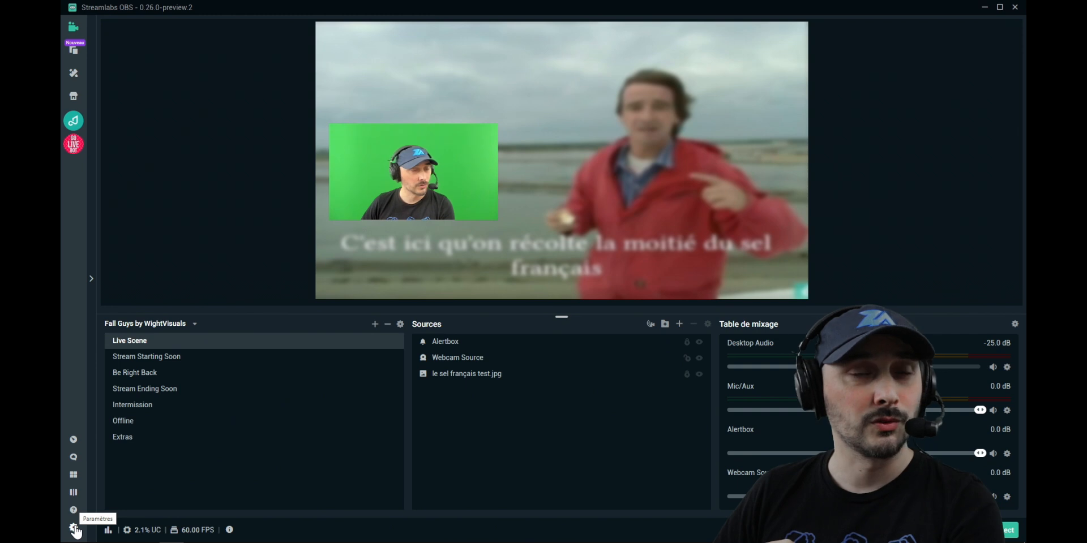
Review the output and source alignment options in the general settings, and move the webcam source in the preview to test snapping.
left_click(74, 528)
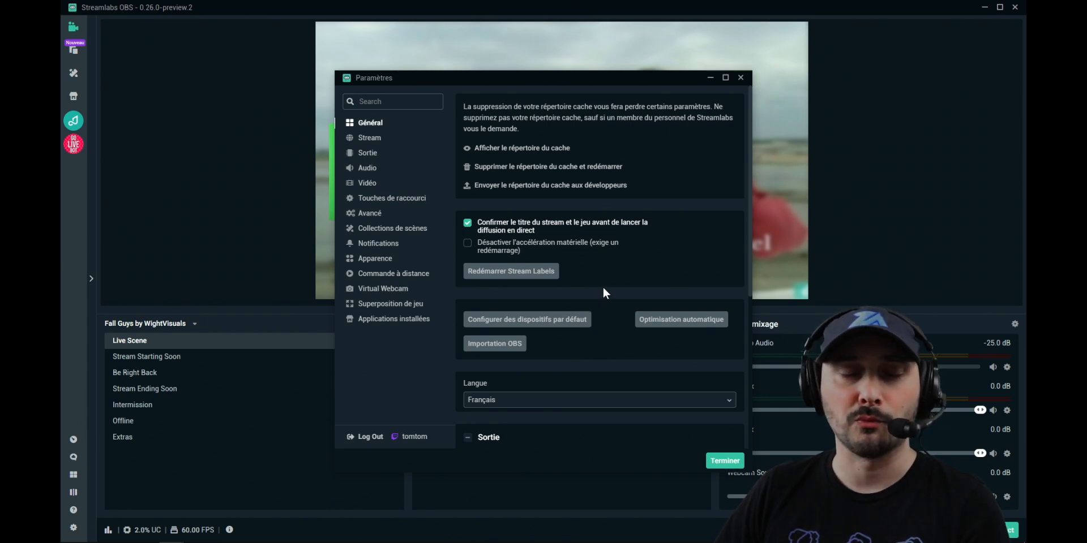
scroll(604, 288, "down", 5)
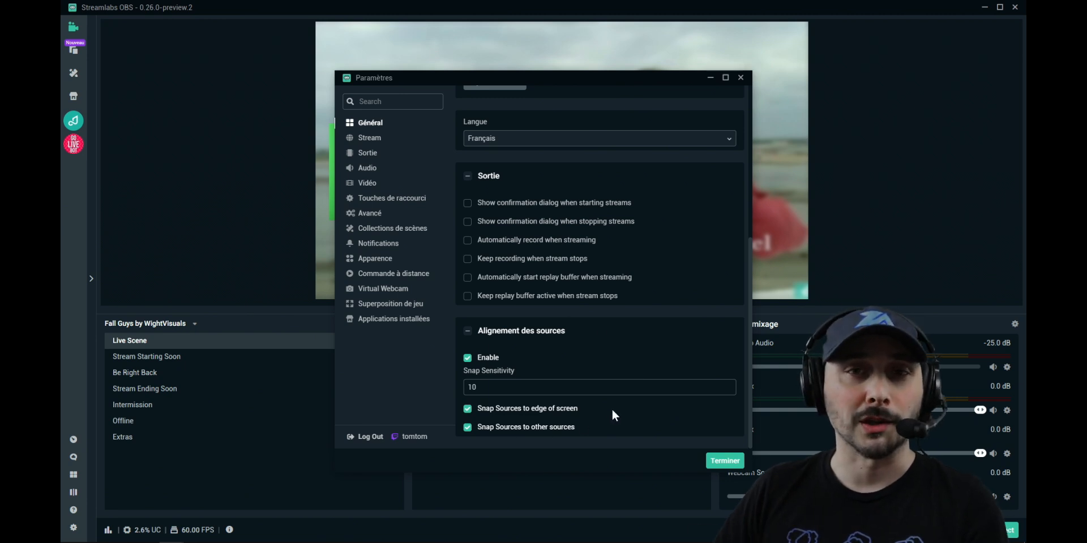
left_click(276, 213)
left_click_drag(383, 173, 388, 255)
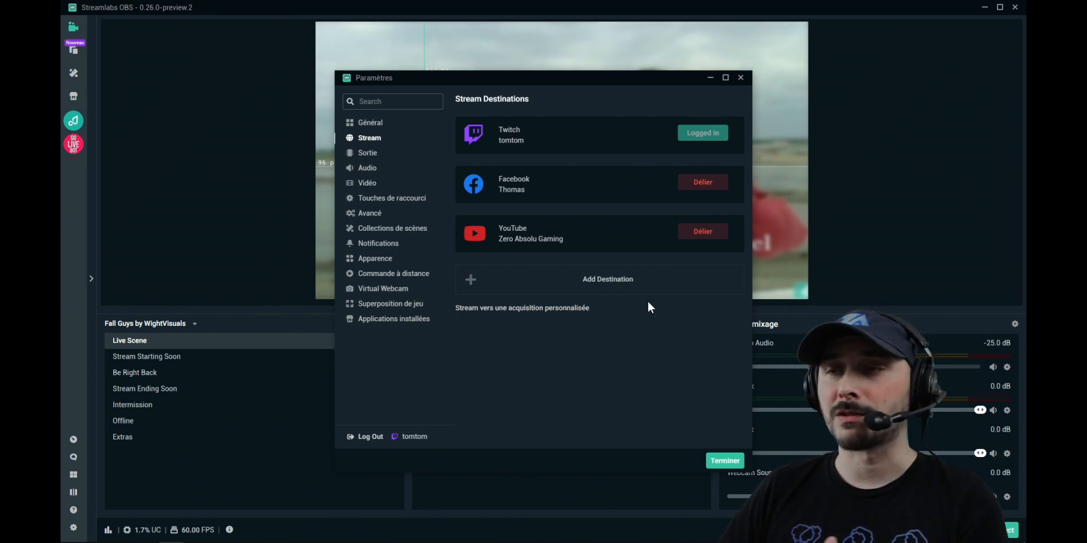
Try the custom ingest stream setup with Twitch as the service and check its server option.
left_click(520, 309)
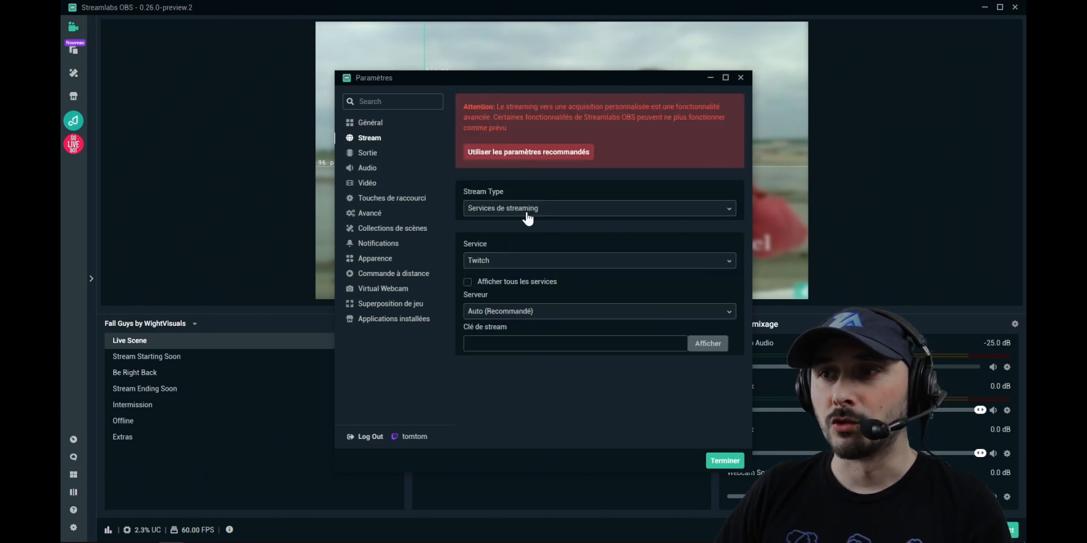
left_click(499, 263)
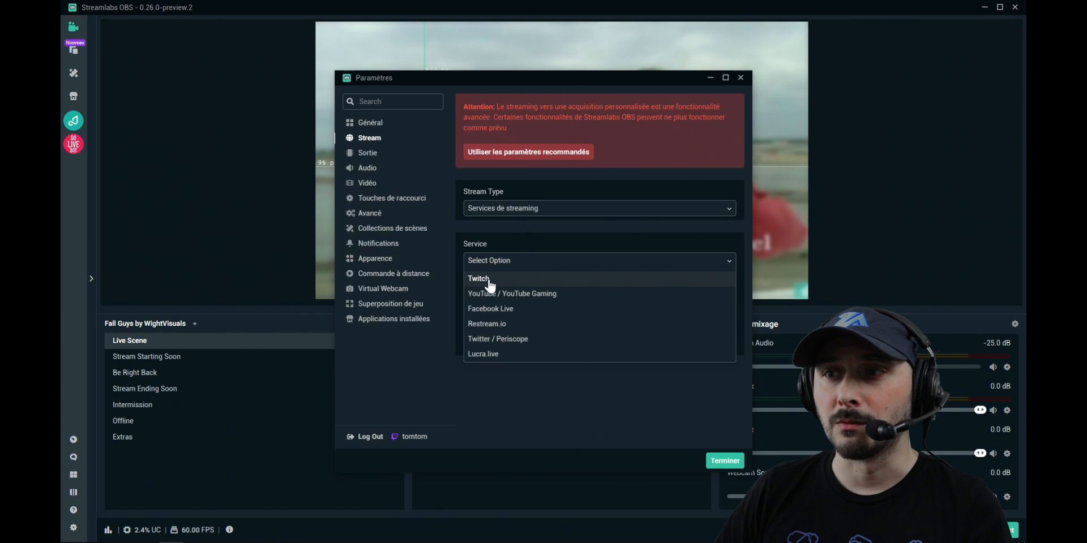
left_click(481, 279)
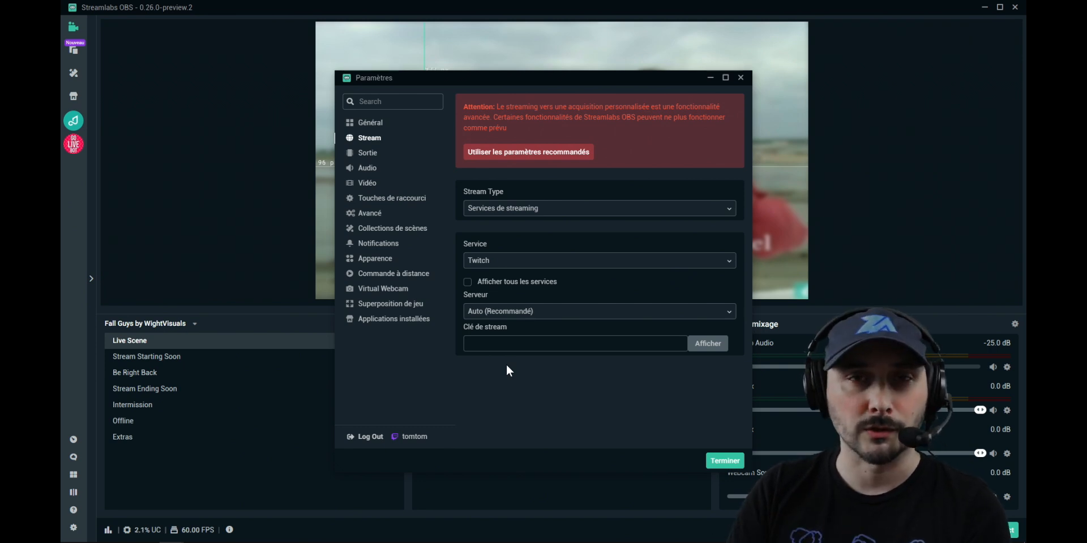
left_click(513, 317)
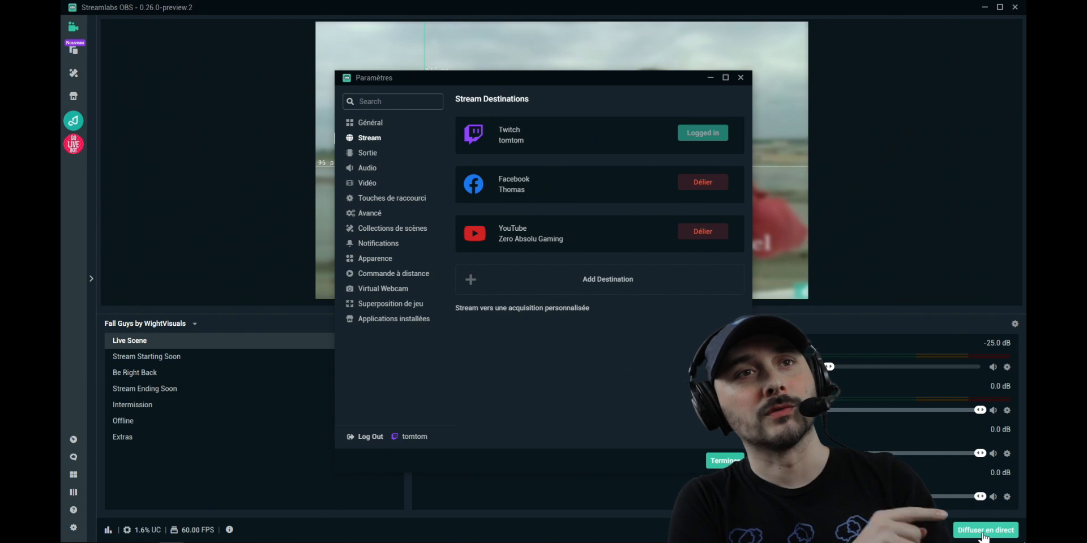
left_click(984, 530)
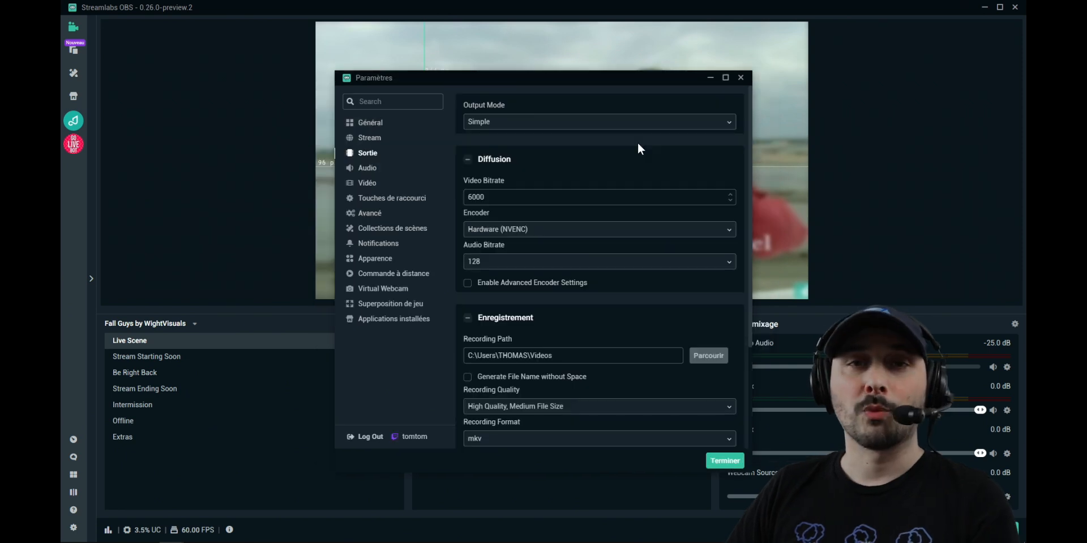
Set the output mode to Advanced and check the audio track assignments in the advanced audio settings.
left_click(516, 123)
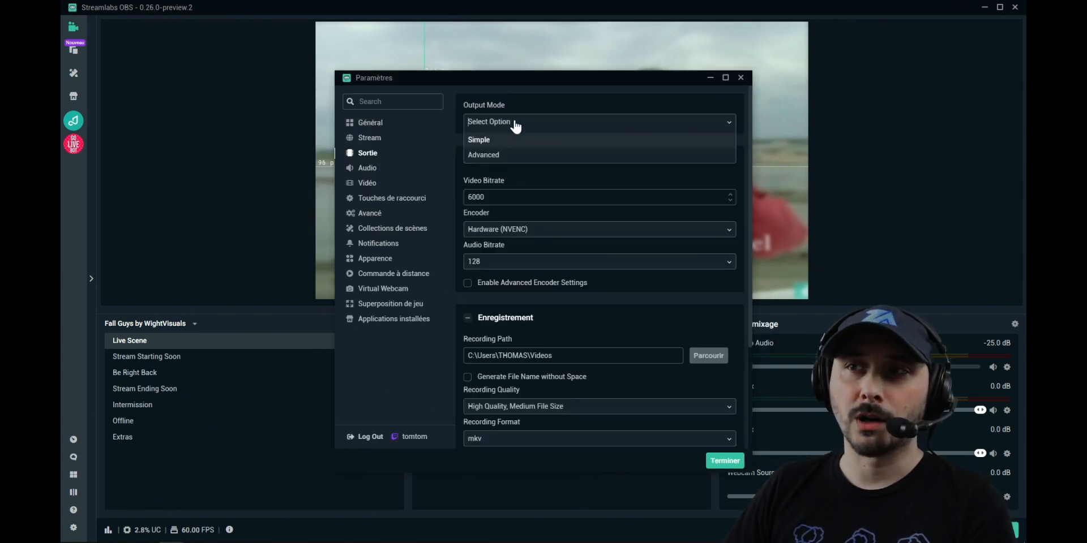
left_click(497, 159)
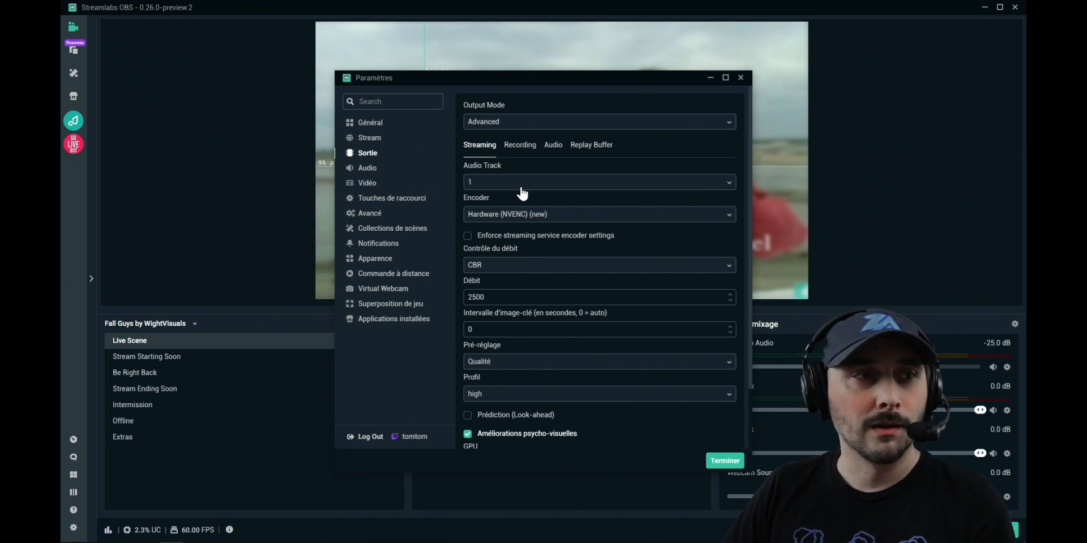
left_click(1015, 324)
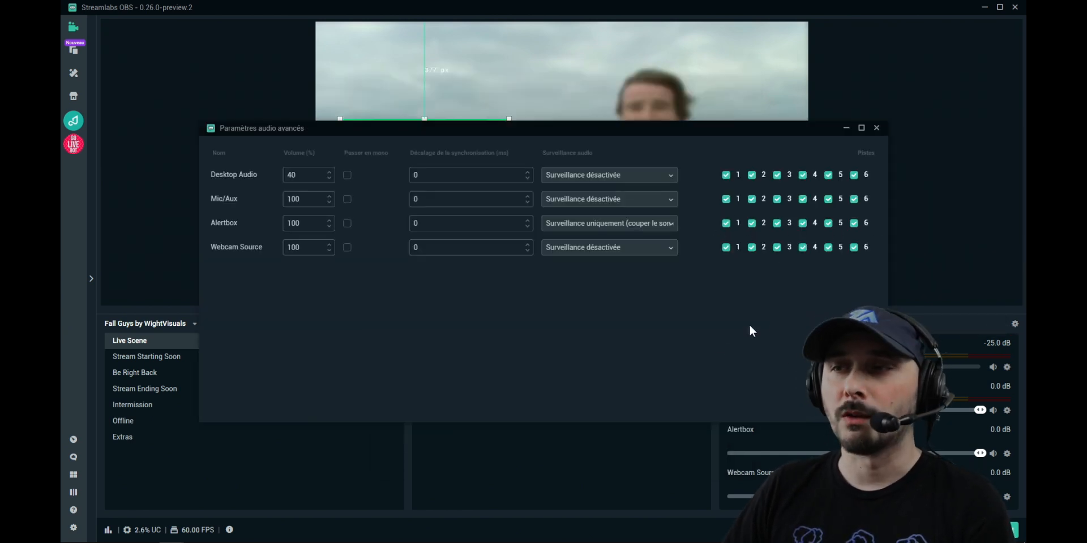
left_click(73, 527)
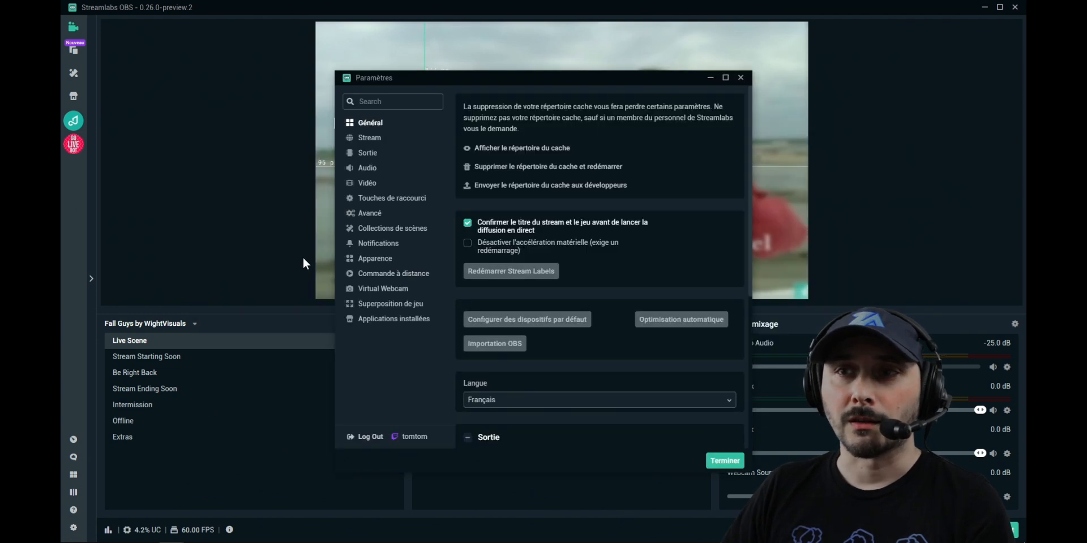
left_click(376, 155)
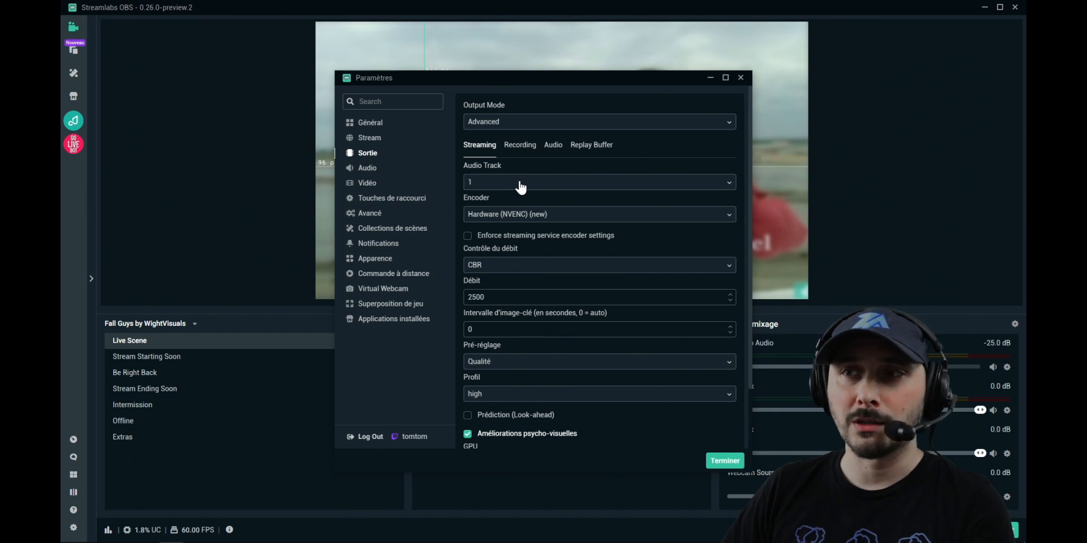
Try the Software (x264) and Hardware (NVENC) (new) streaming encoders, and settle on Software (x264).
left_click(595, 214)
left_click(604, 227)
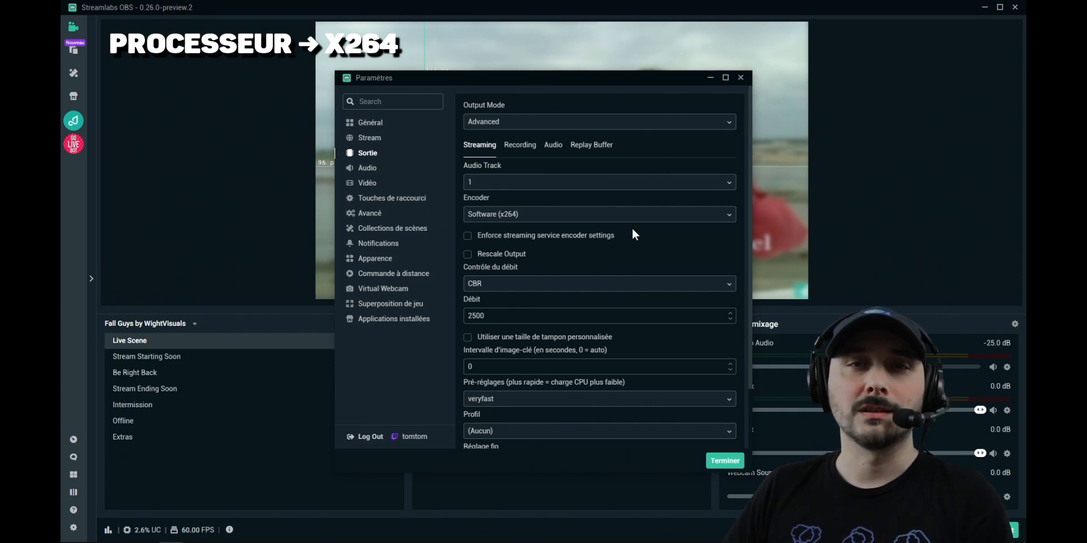
left_click(594, 220)
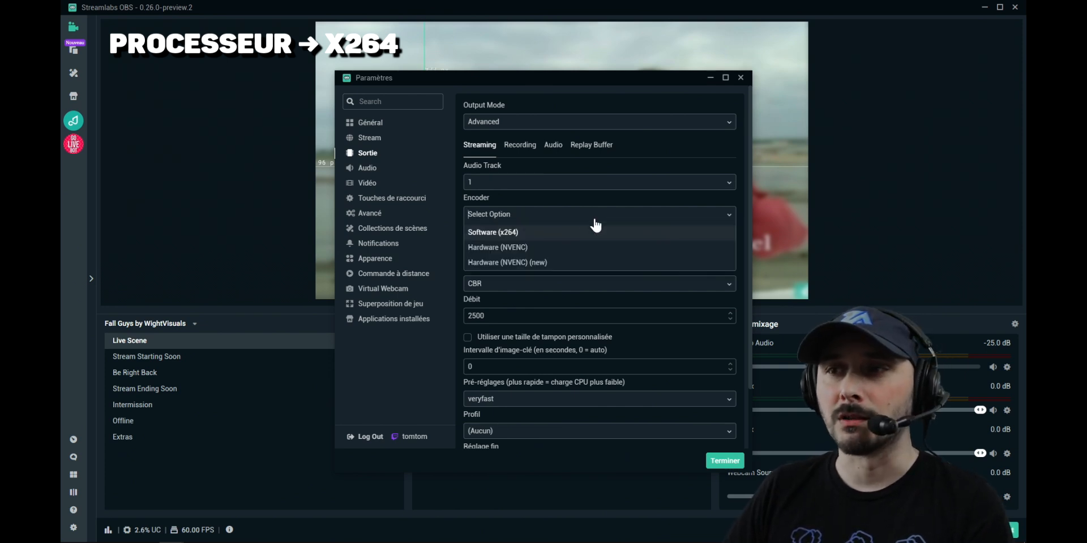
left_click(526, 263)
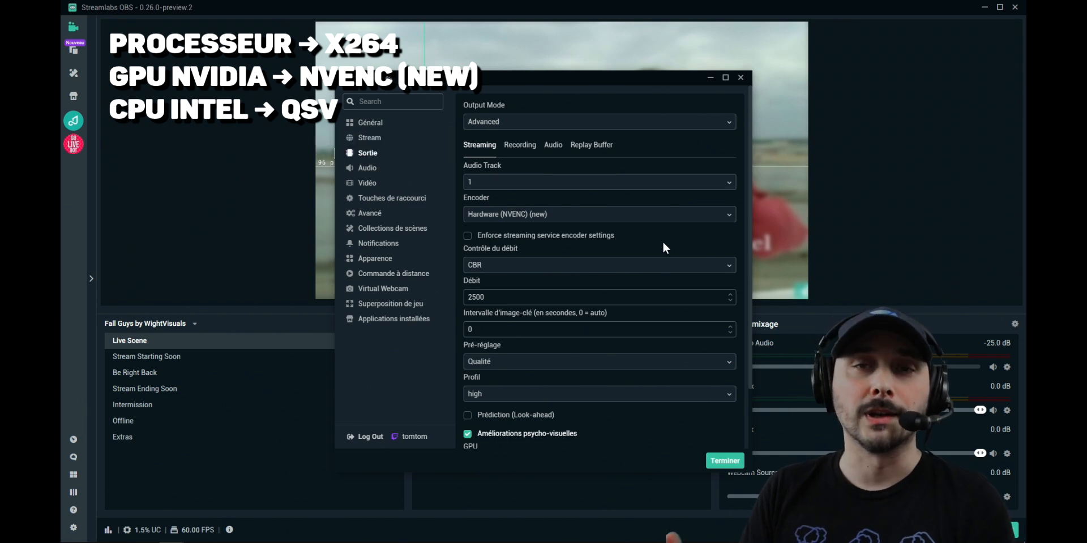
left_click(577, 218)
left_click(513, 232)
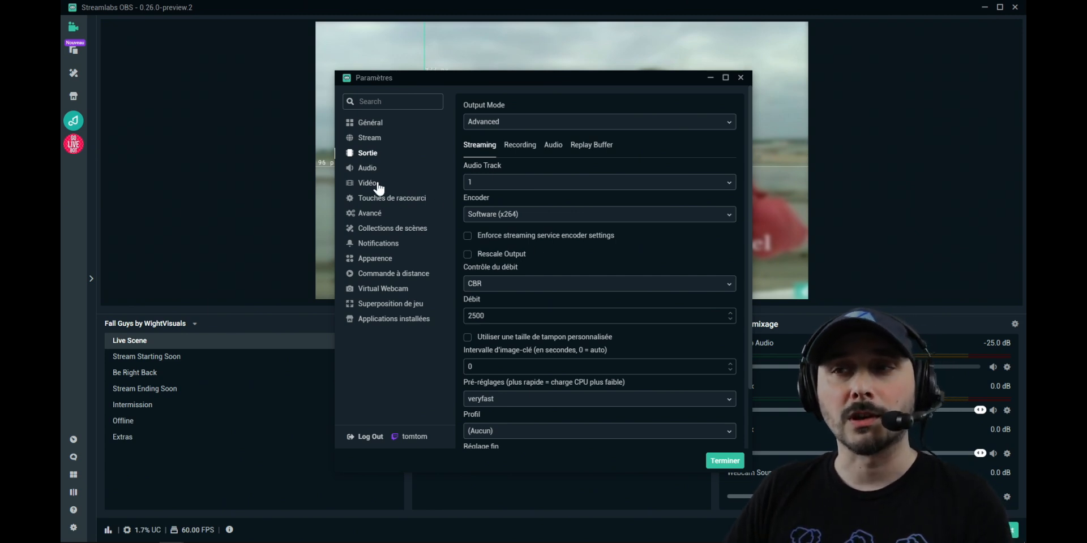
Compare the rate control options of the Software (x264) and Hardware (NVENC) encoders, returning to Software (x264).
left_click(528, 286)
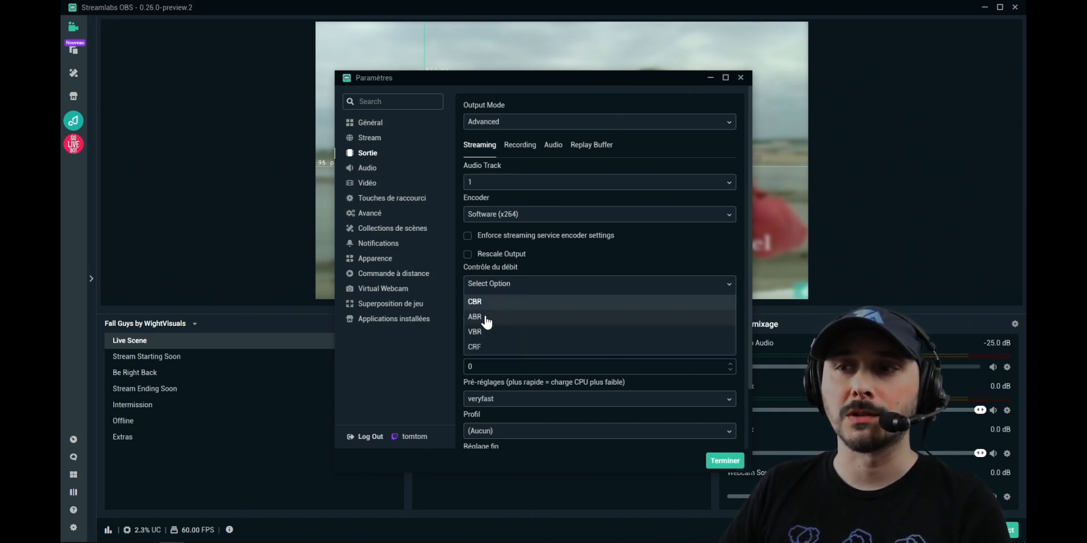
left_click(527, 301)
left_click(546, 215)
left_click(527, 246)
left_click(526, 290)
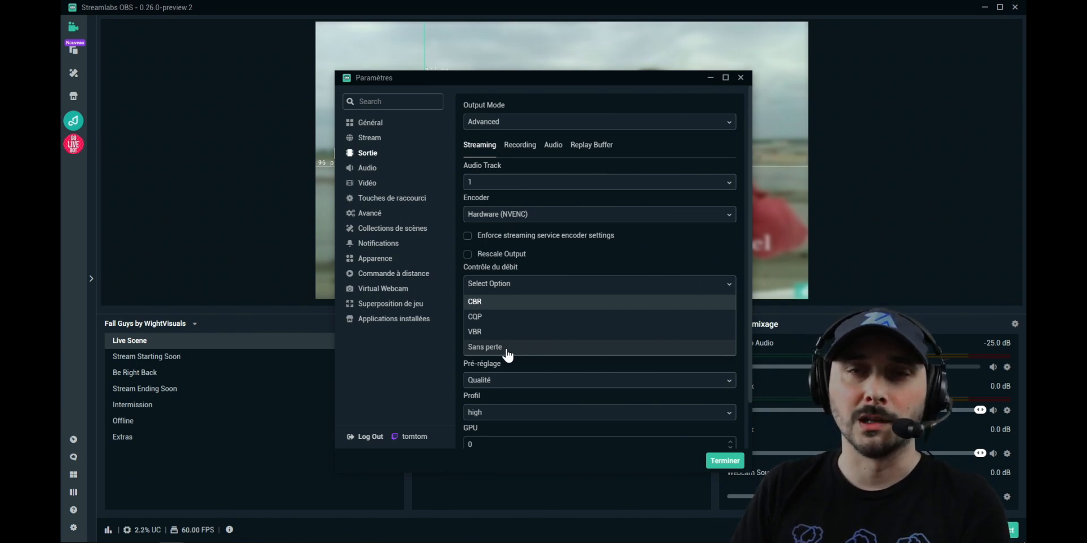
left_click(526, 219)
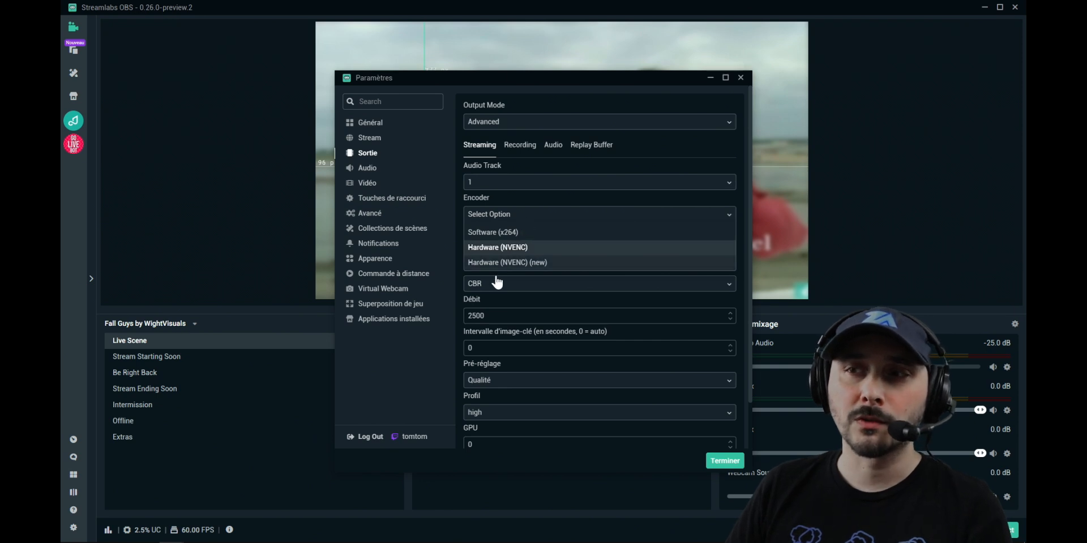
left_click(501, 233)
Try VBR rate control for the x264 encoder and set it back to CBR.
left_click(518, 285)
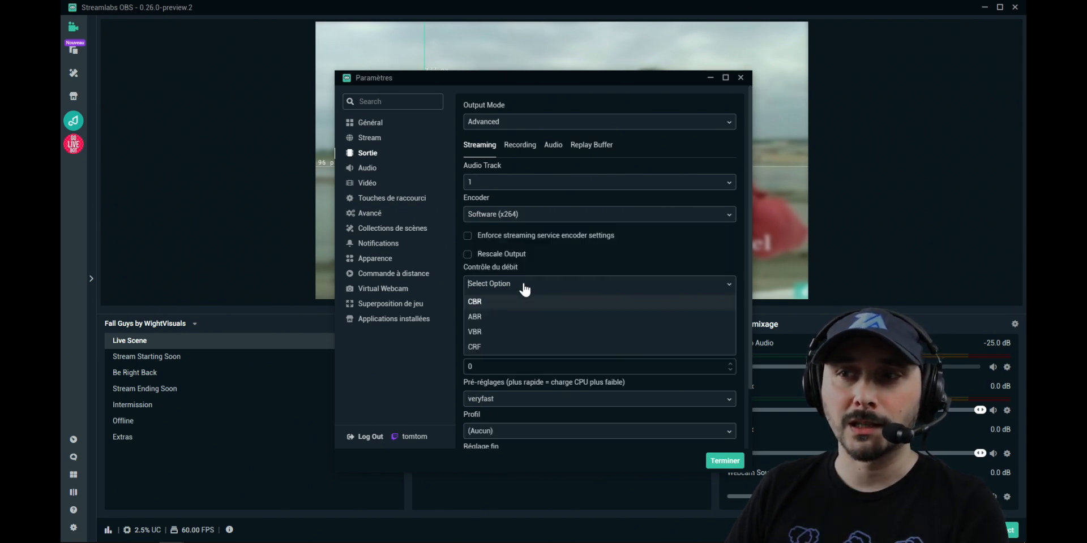
left_click(523, 335)
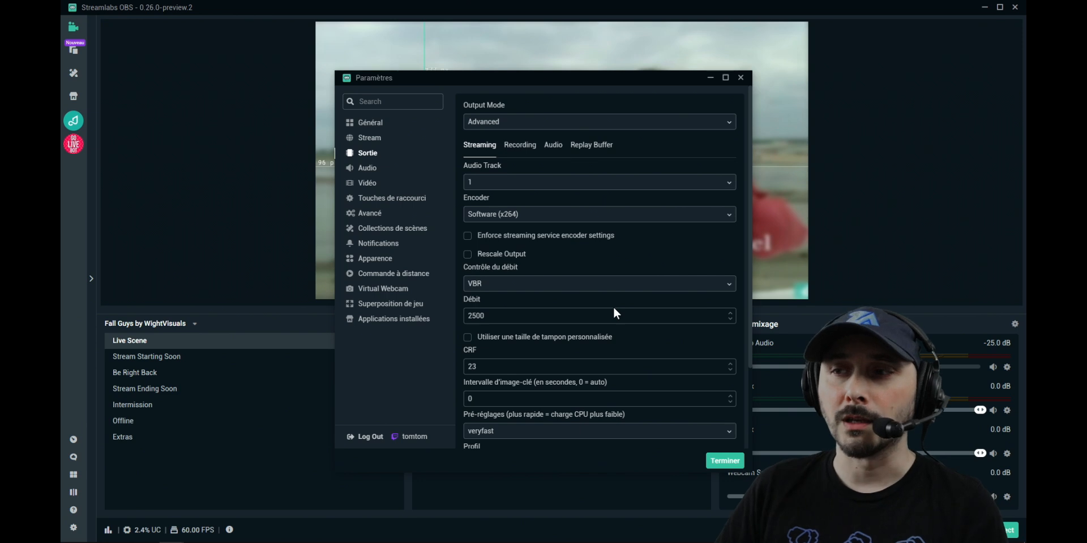
left_click(601, 285)
left_click(505, 303)
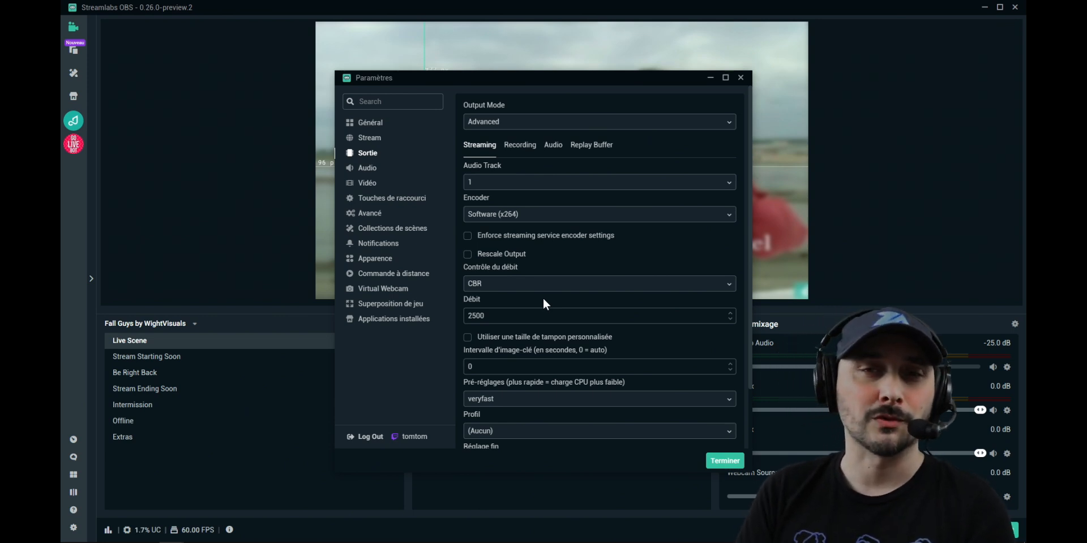
Review the remaining x264 encoder settings and the available CPU presets, keeping veryfast.
scroll(525, 301, "down", 2)
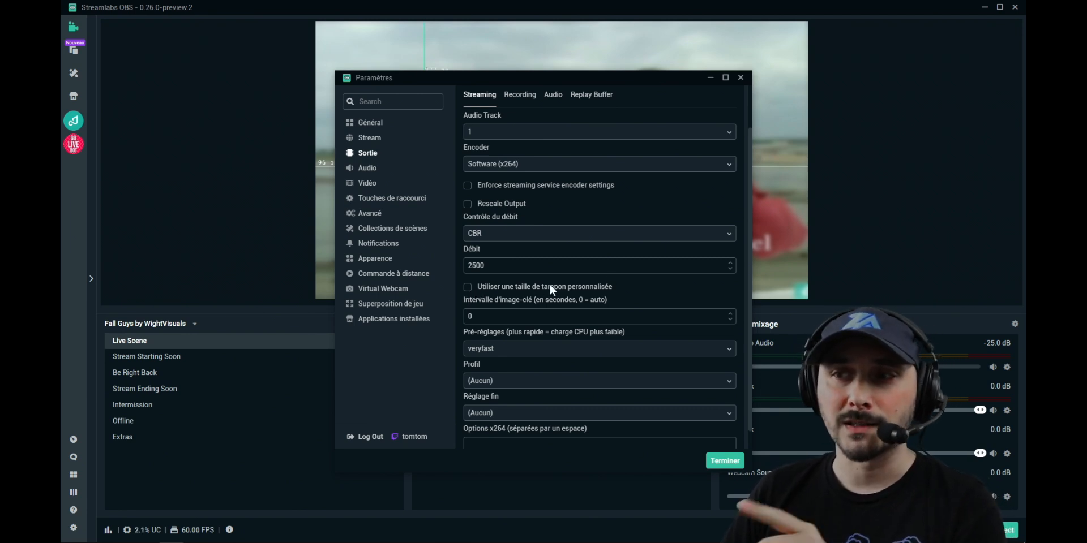
scroll(594, 288, "down", 1)
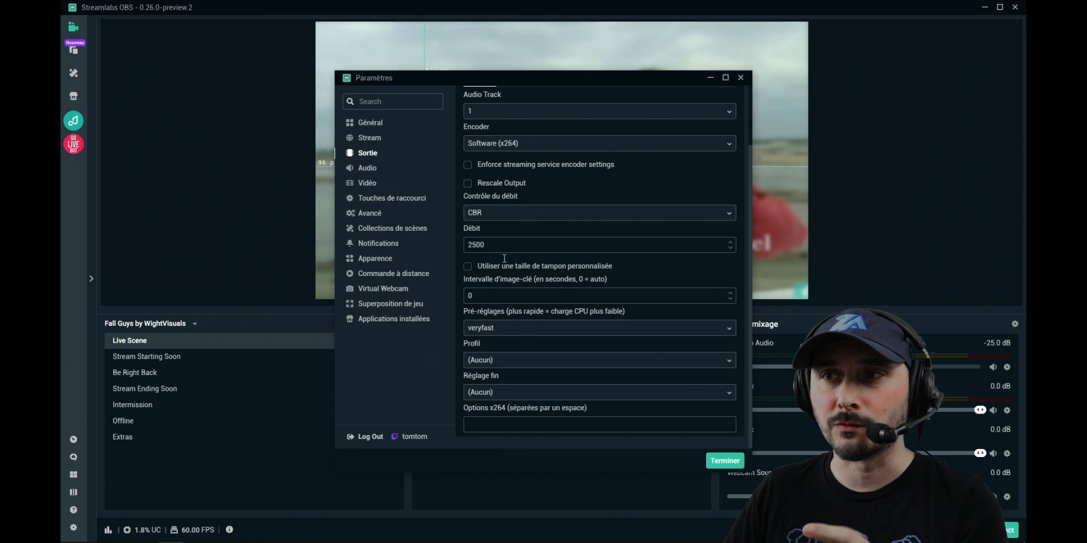
left_click(507, 337)
scroll(503, 362, "down", 1)
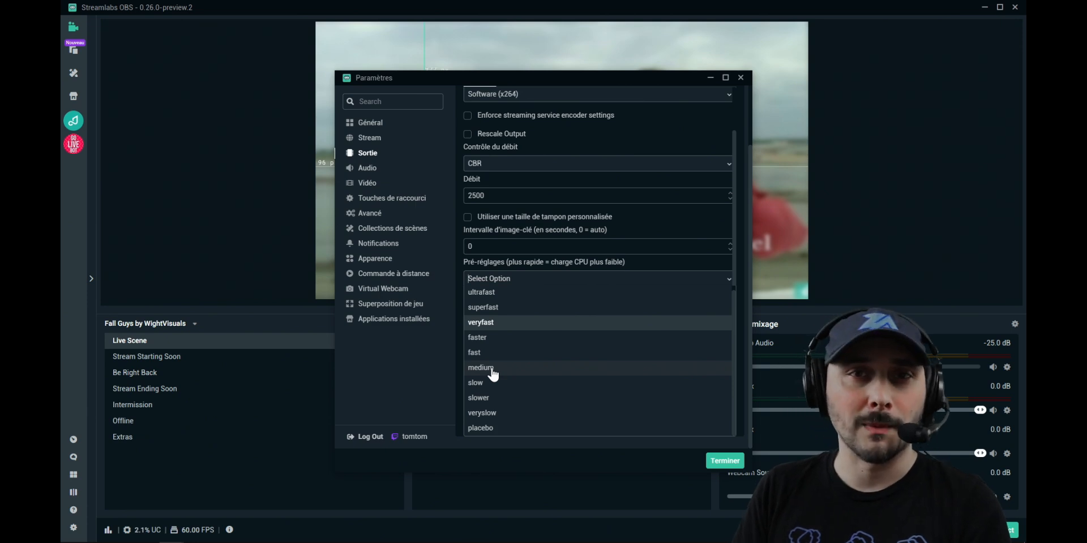
left_click(514, 323)
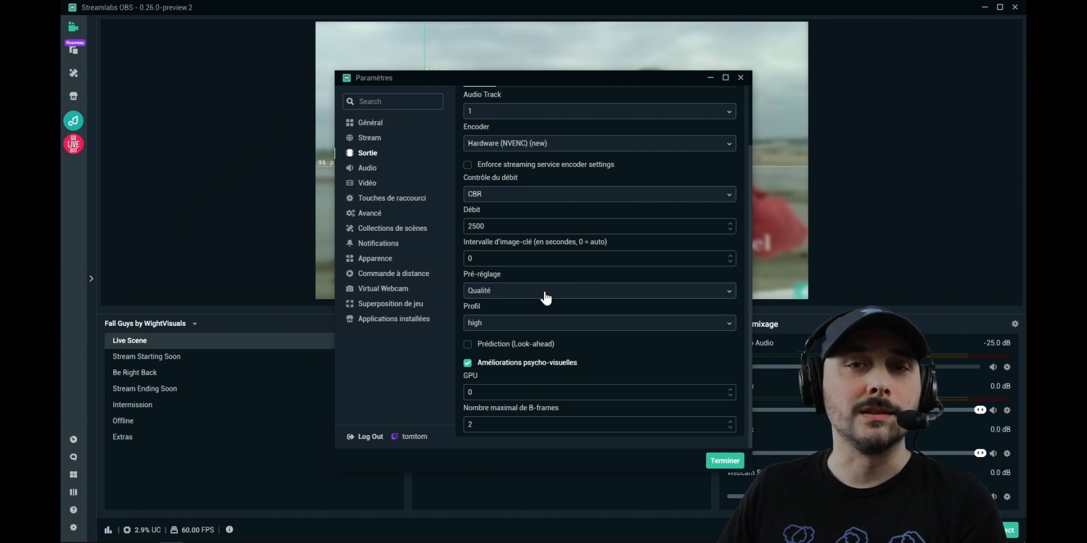
Try the Qualité maximale preset for the Hardware (NVENC) (new) encoder and set it back to Qualité.
left_click(516, 293)
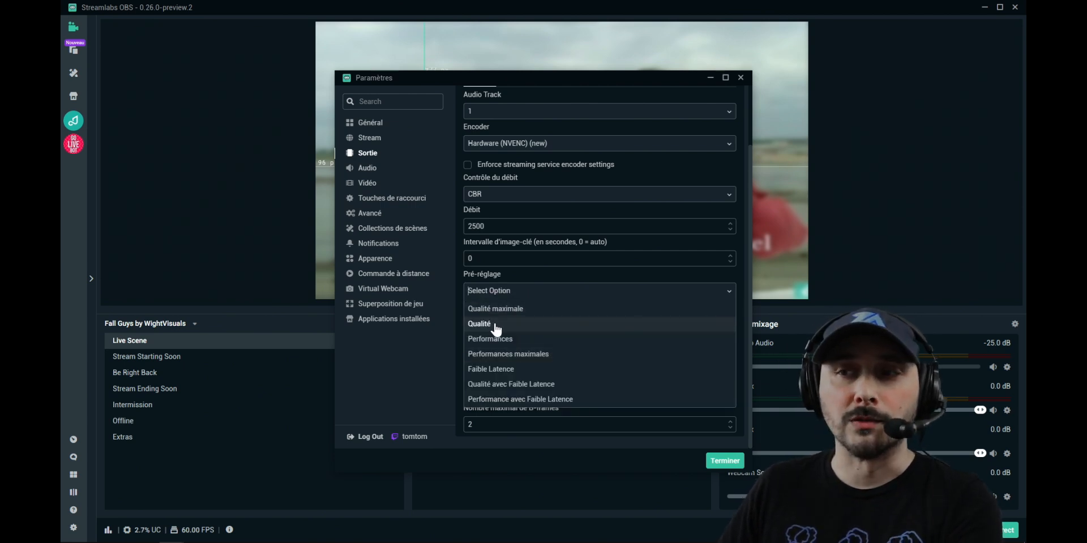
left_click(506, 308)
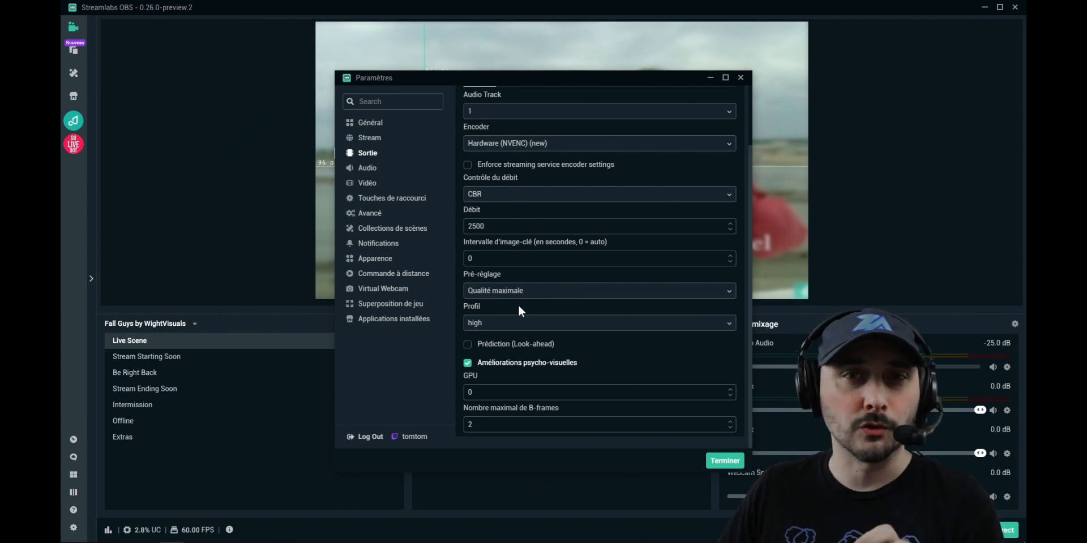
left_click(514, 292)
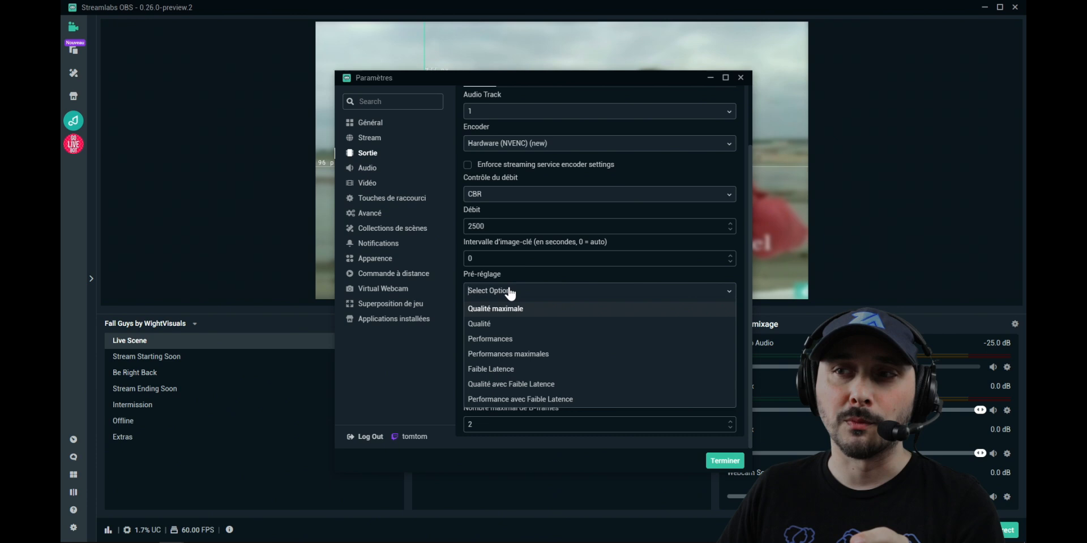
left_click(490, 325)
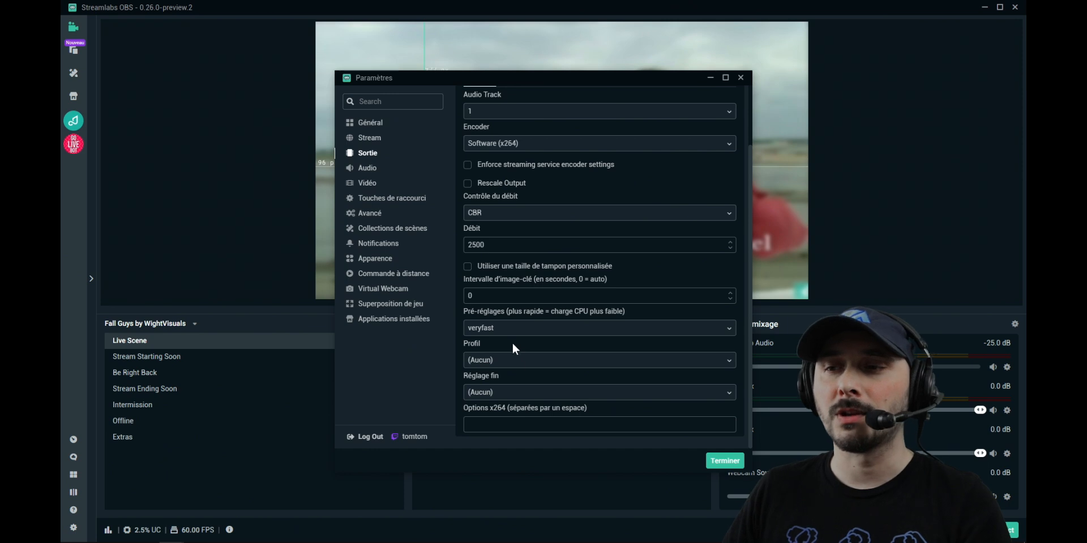
Try the high profile for the x264 encoder, set it to main, and keep the fine tuning at (Aucun).
left_click(516, 365)
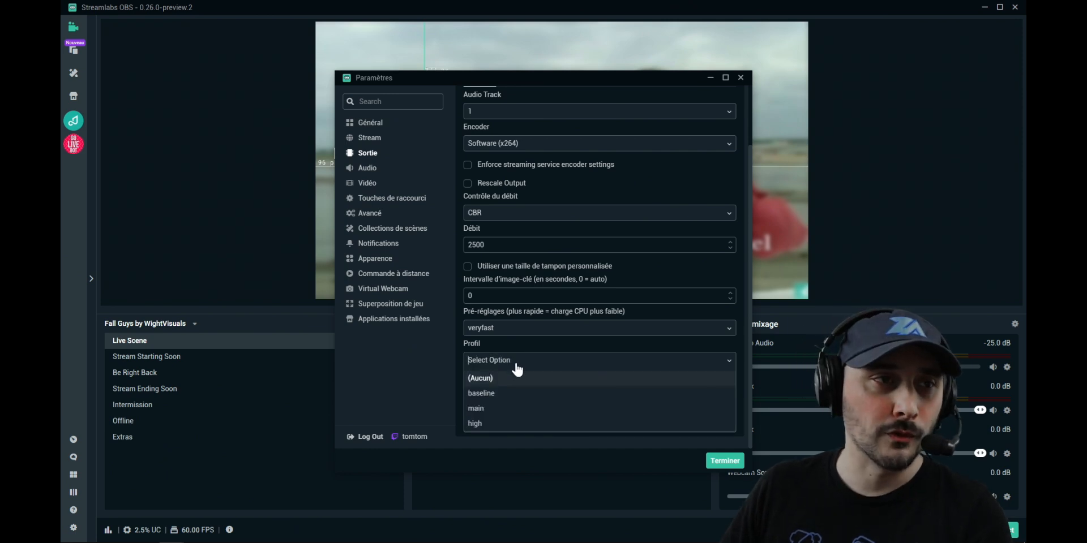
left_click(491, 424)
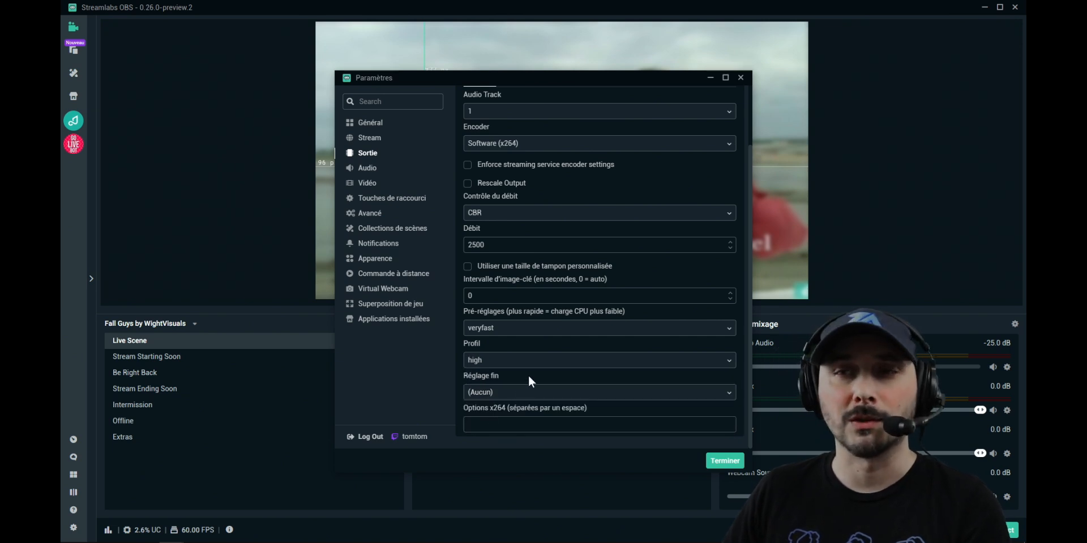
left_click(501, 364)
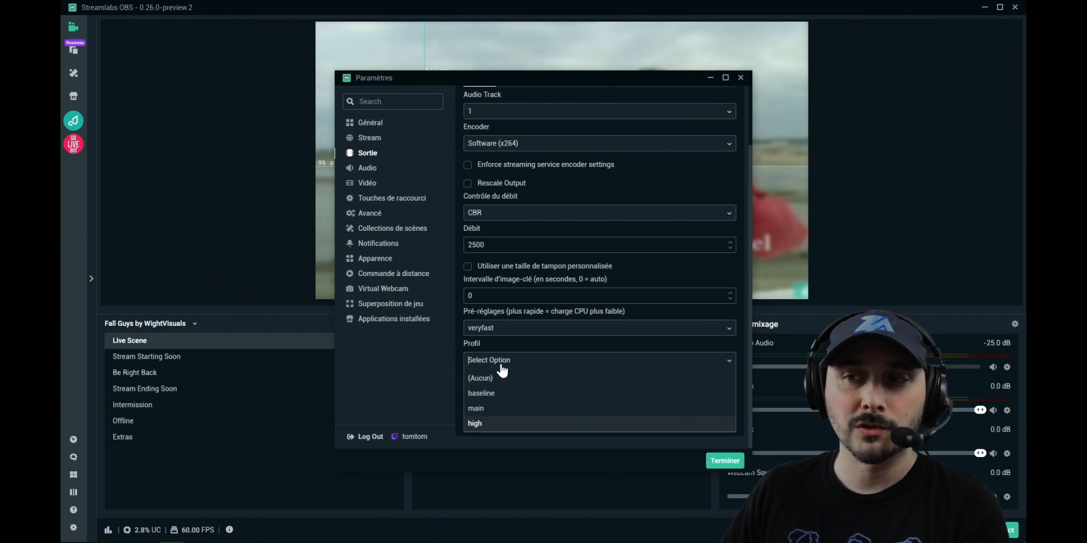
left_click(493, 409)
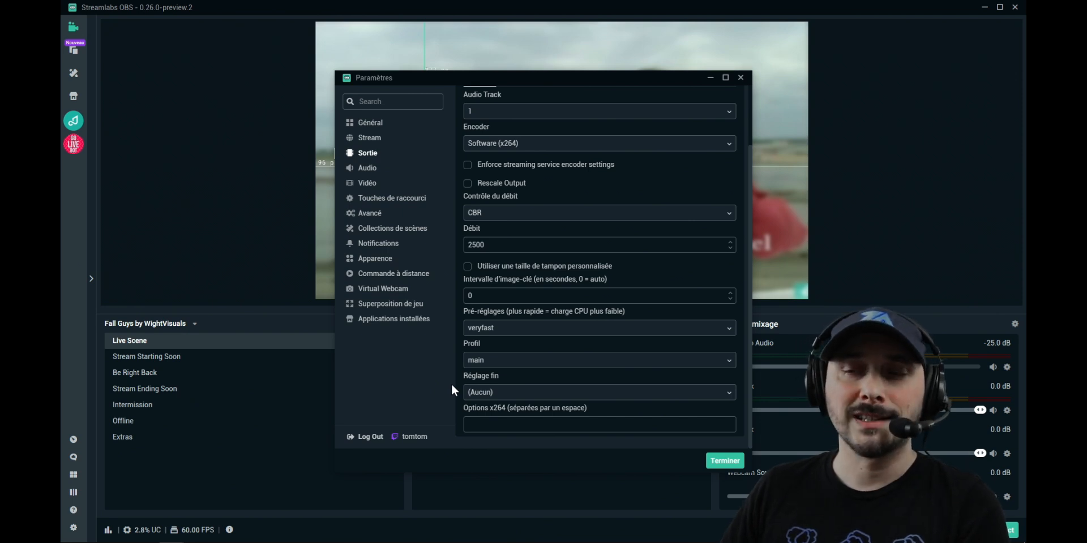
left_click(512, 394)
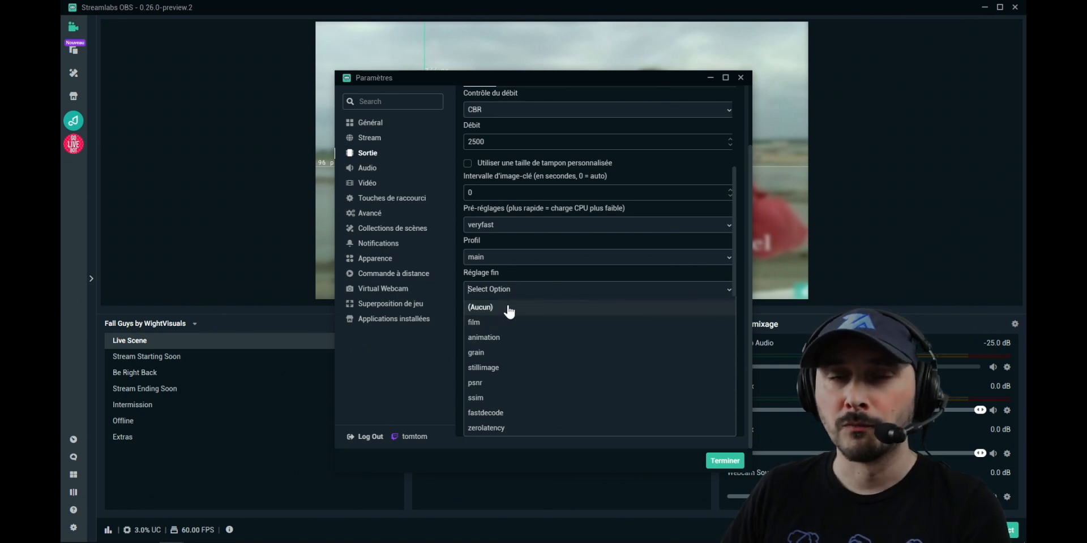
left_click(508, 307)
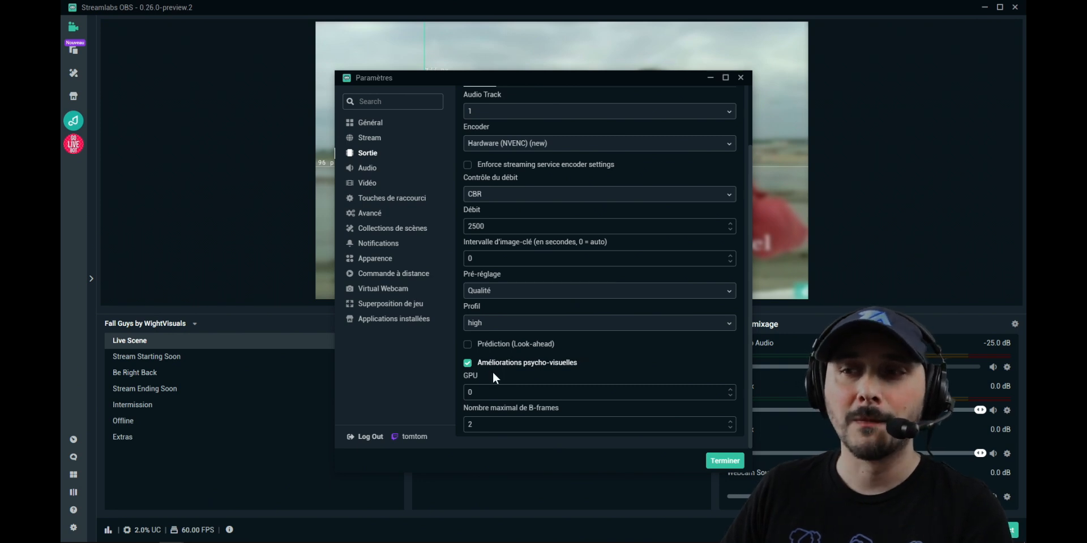
Turn off the psycho-visual enhancements for the Hardware (NVENC) (new) encoder.
left_click(468, 363)
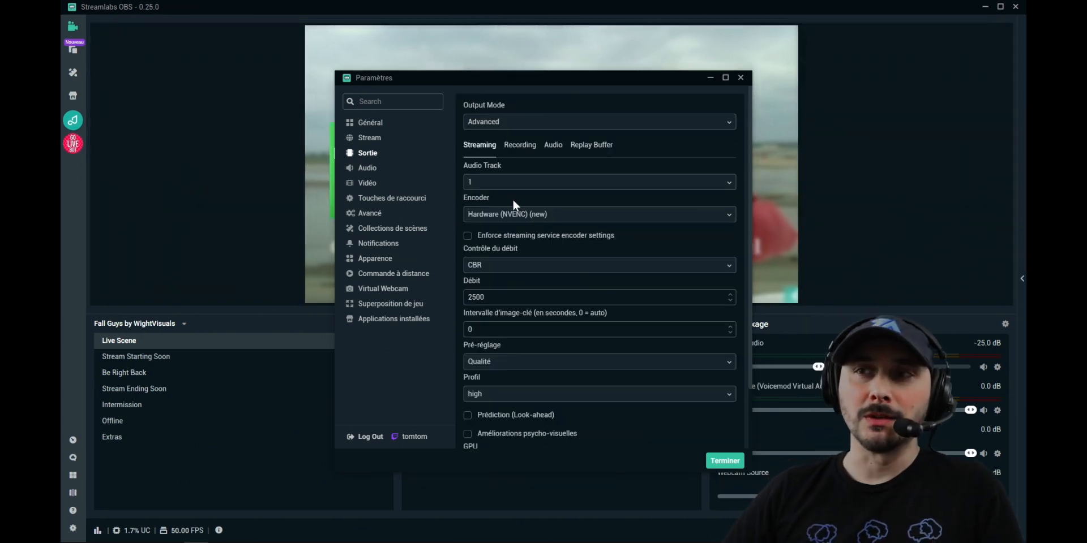
Set the recording format to mkv in the advanced output's recording settings.
left_click(525, 148)
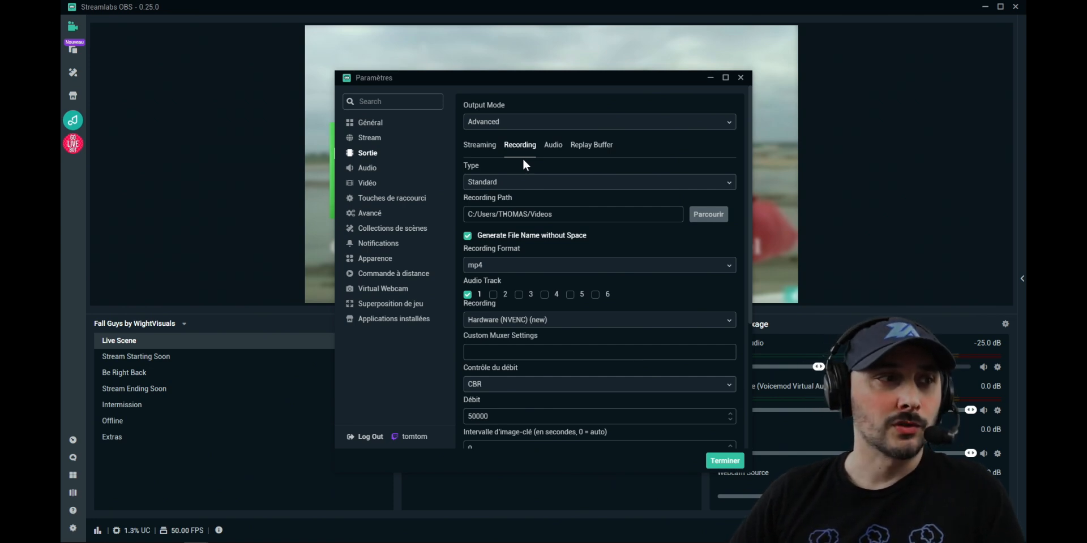
left_click(493, 265)
left_click(484, 331)
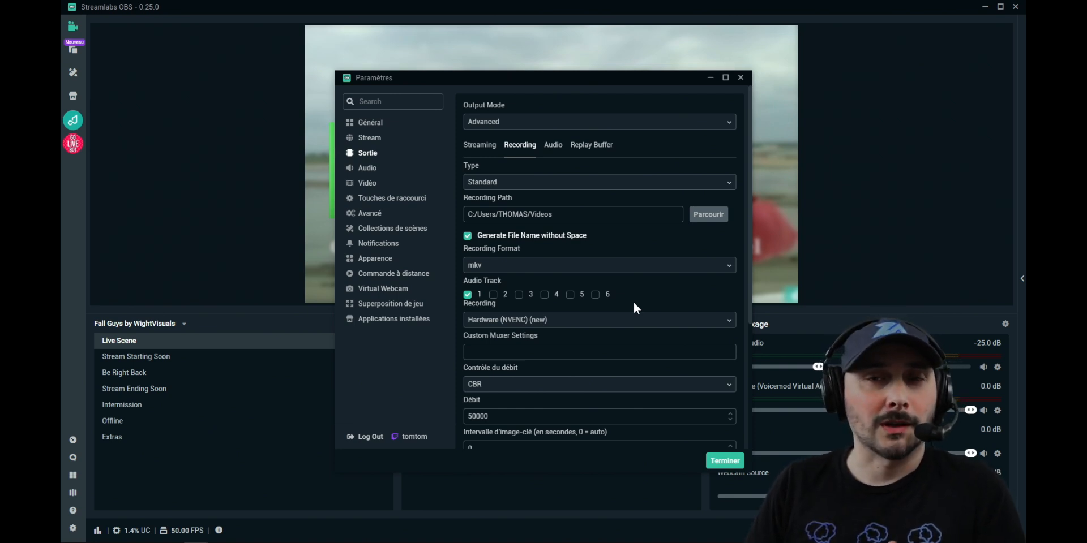
Review the output audio tracks and enable the replay buffer.
left_click(553, 146)
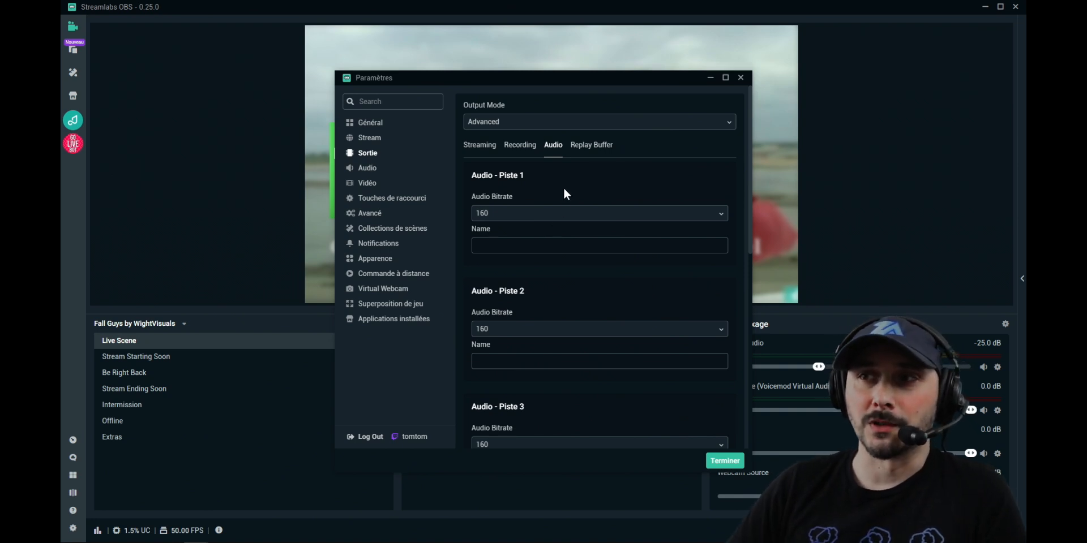
left_click(596, 151)
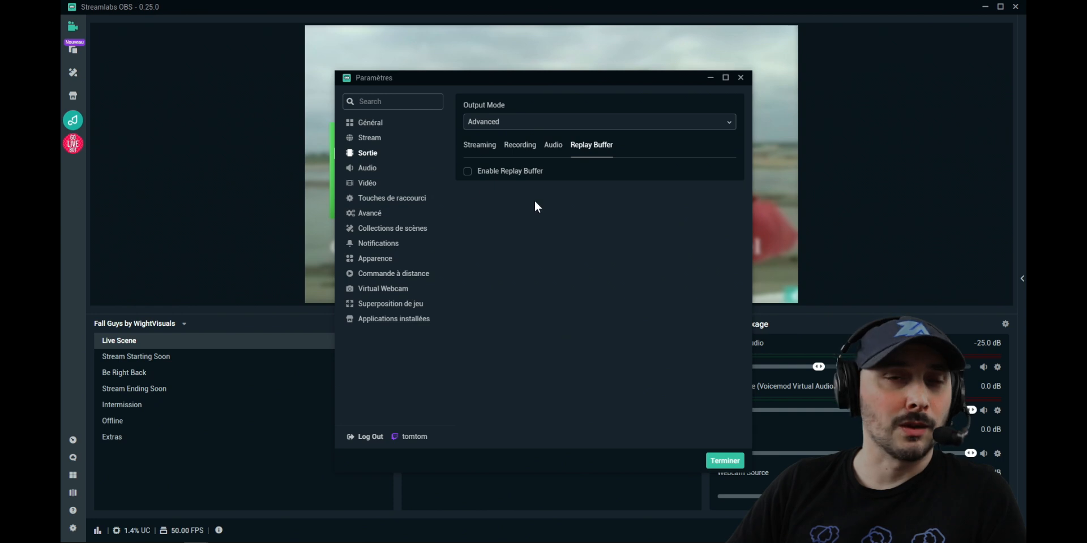
left_click(467, 172)
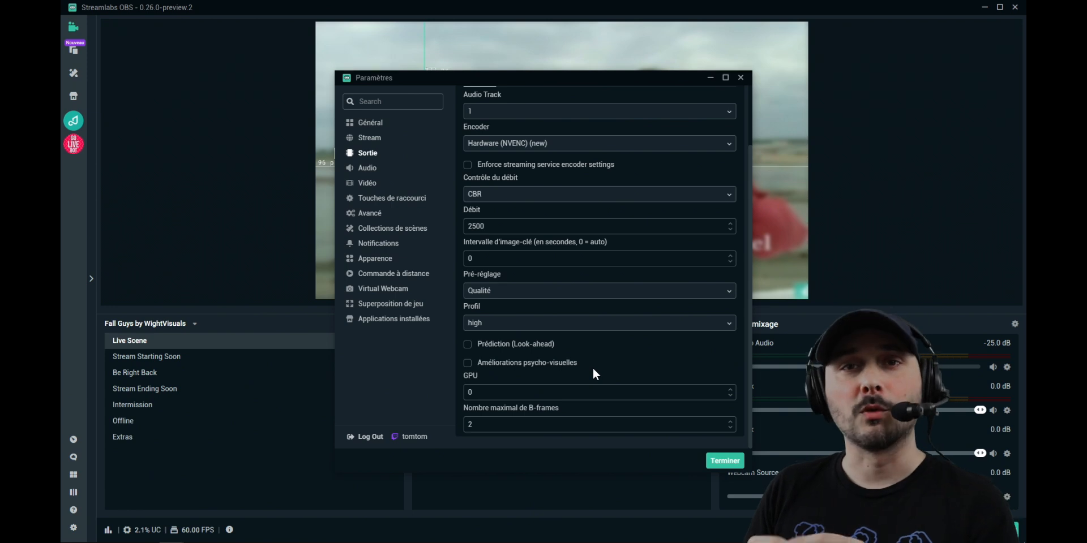
Keep the audio sample rate at 48khz and set Micro/Dispositif auxiliaire 1 to Microphone (Voicemod Virtual Audio Device (WDM)).
left_click(368, 169)
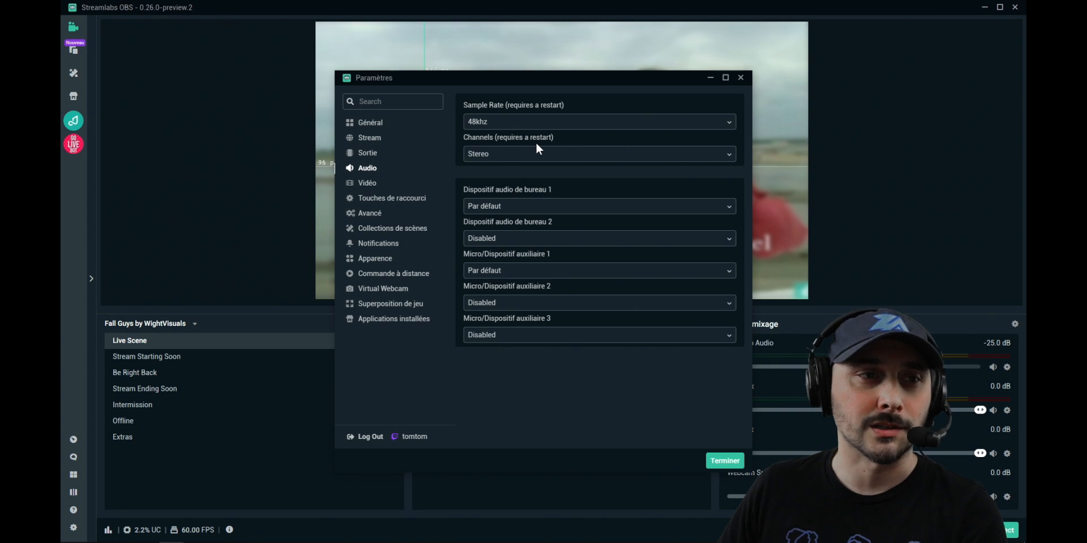
left_click(508, 122)
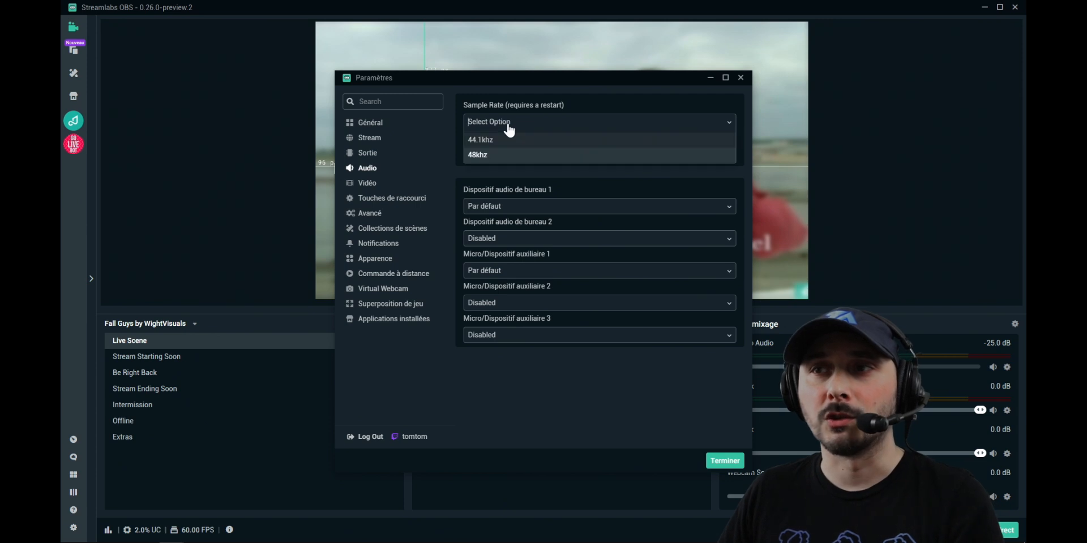
left_click(495, 155)
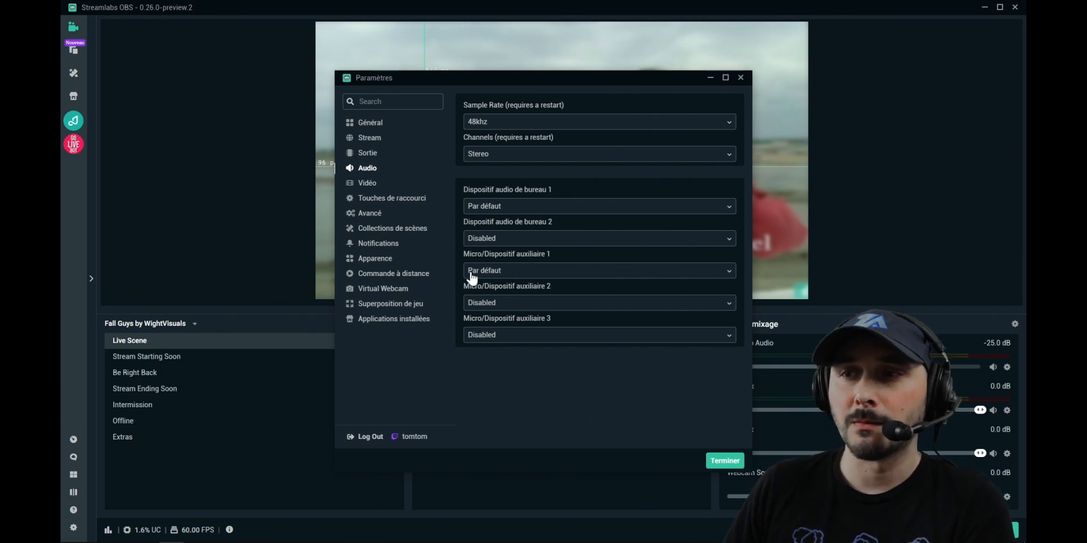
left_click(505, 277)
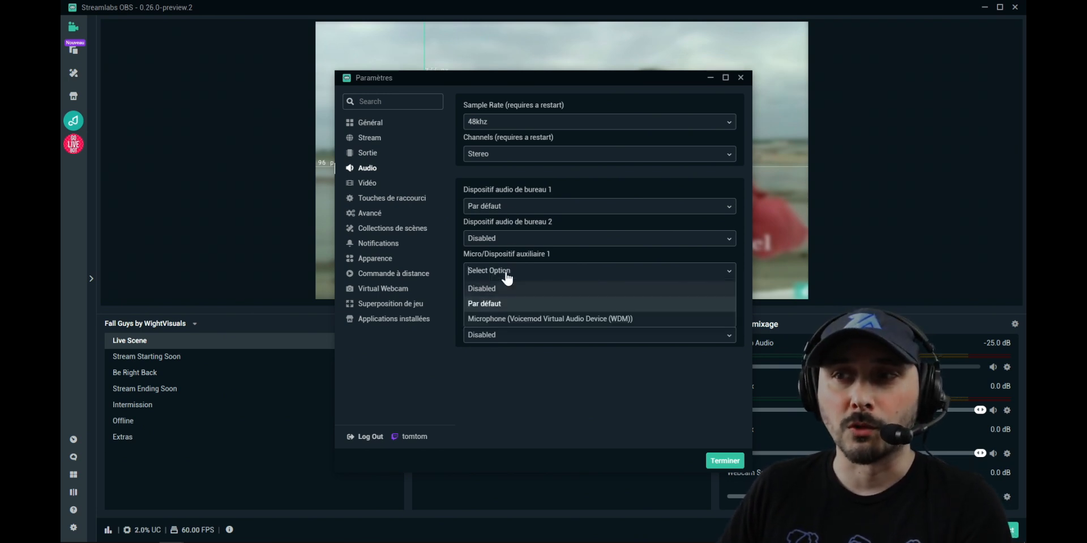
left_click(519, 320)
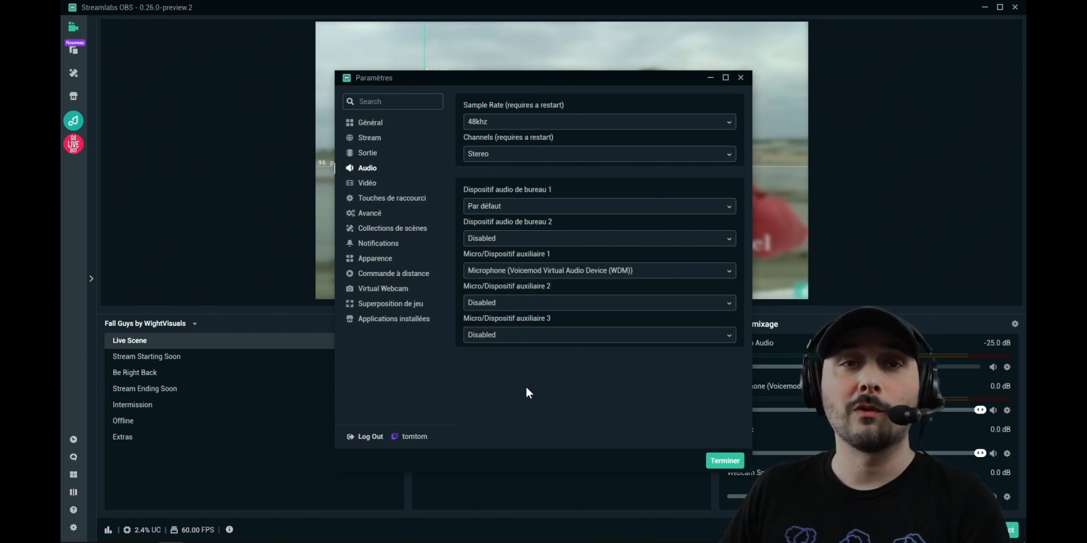
Set the video output (scaled) resolution to the custom value 1600x900.
left_click(365, 182)
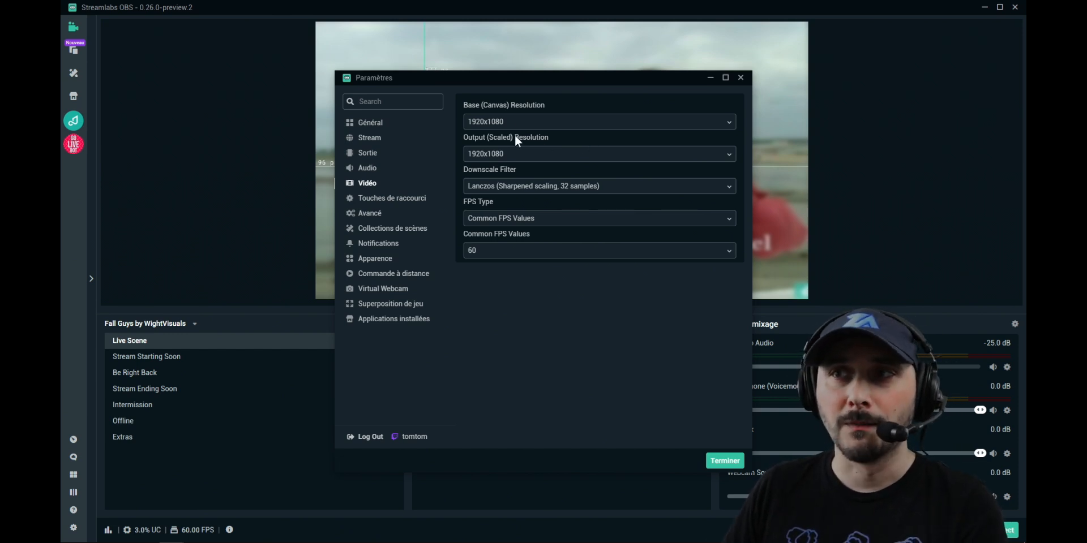
left_click(552, 161)
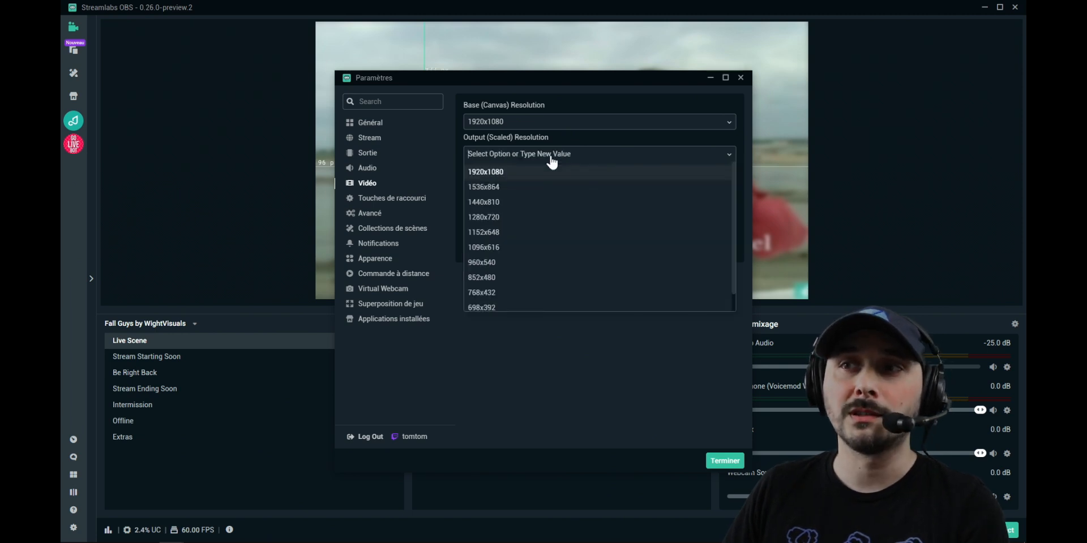
type("16")
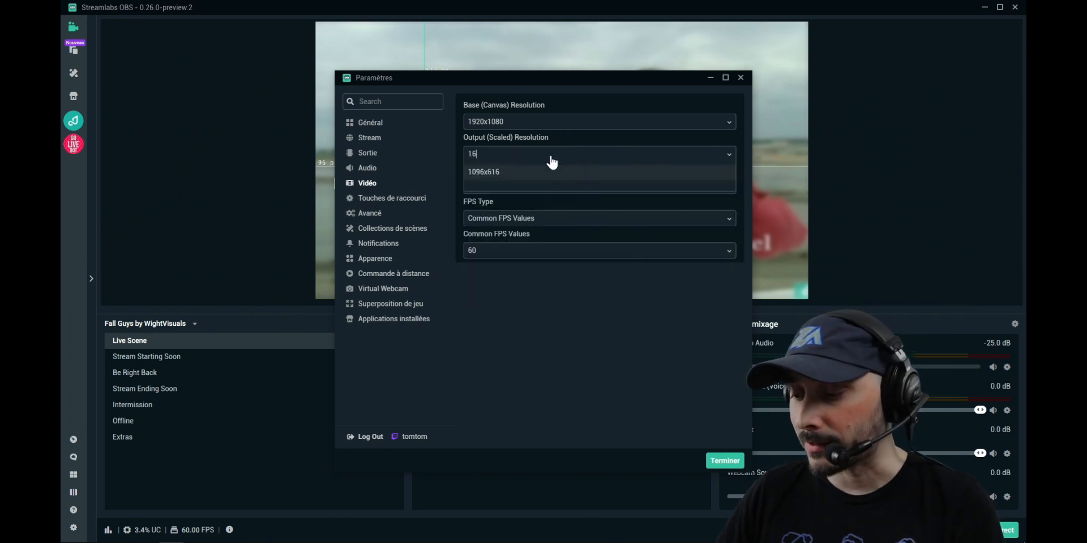
type("00x900")
key("Return")
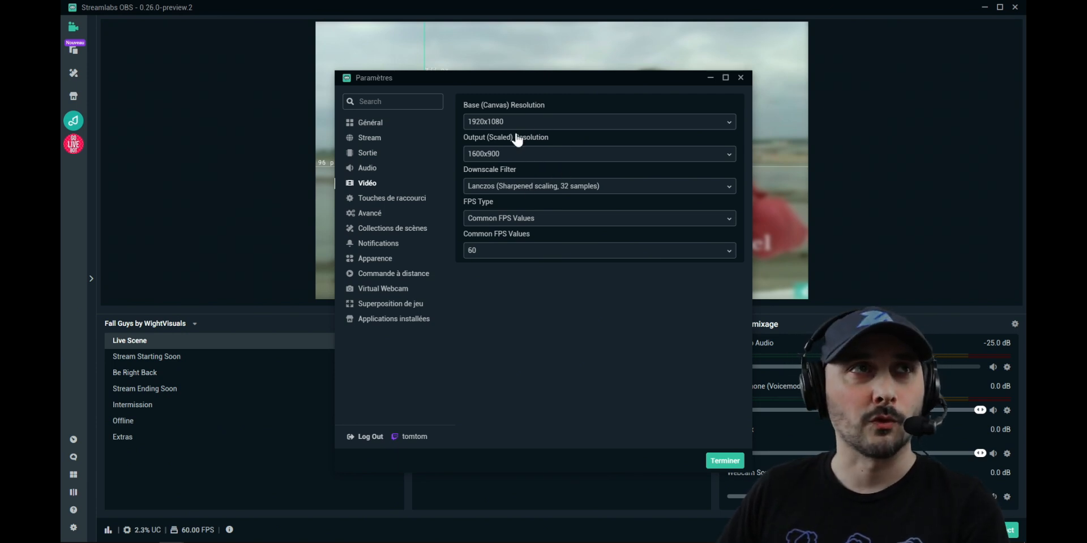
Keep the Lanczos downscale filter and set the FPS type to Integer FPS Value at 50.
left_click(553, 188)
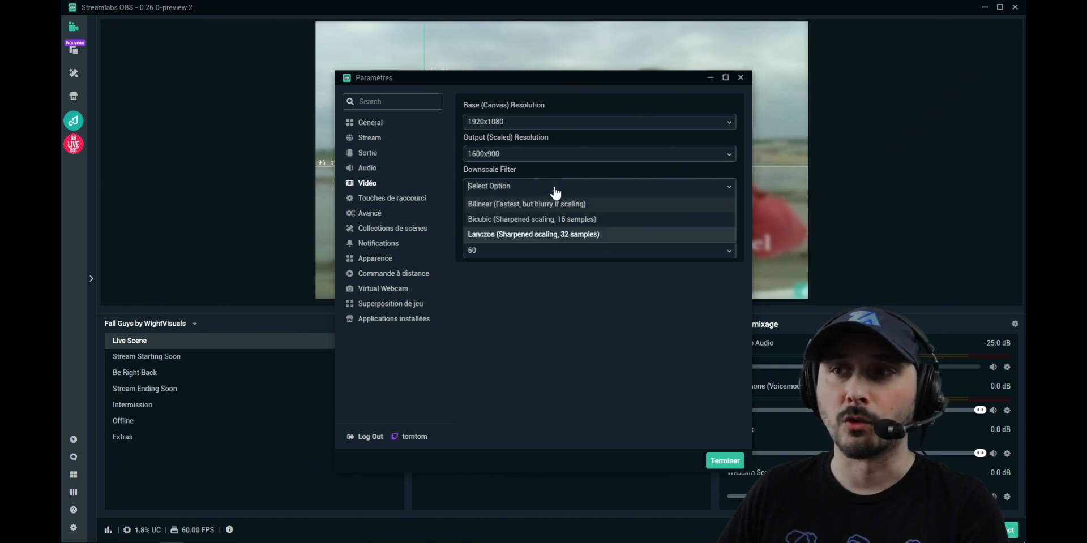
left_click(522, 238)
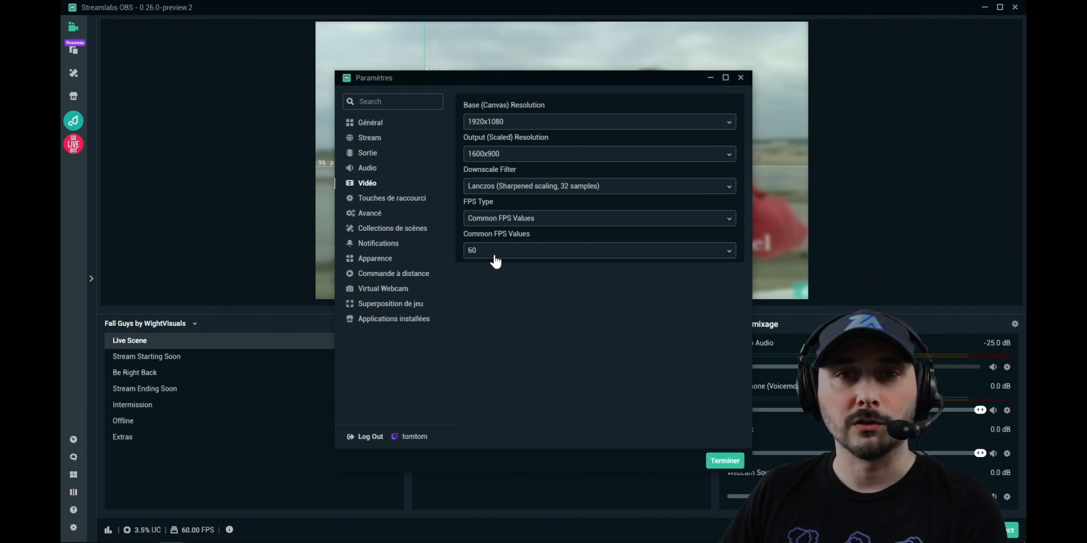
left_click(509, 218)
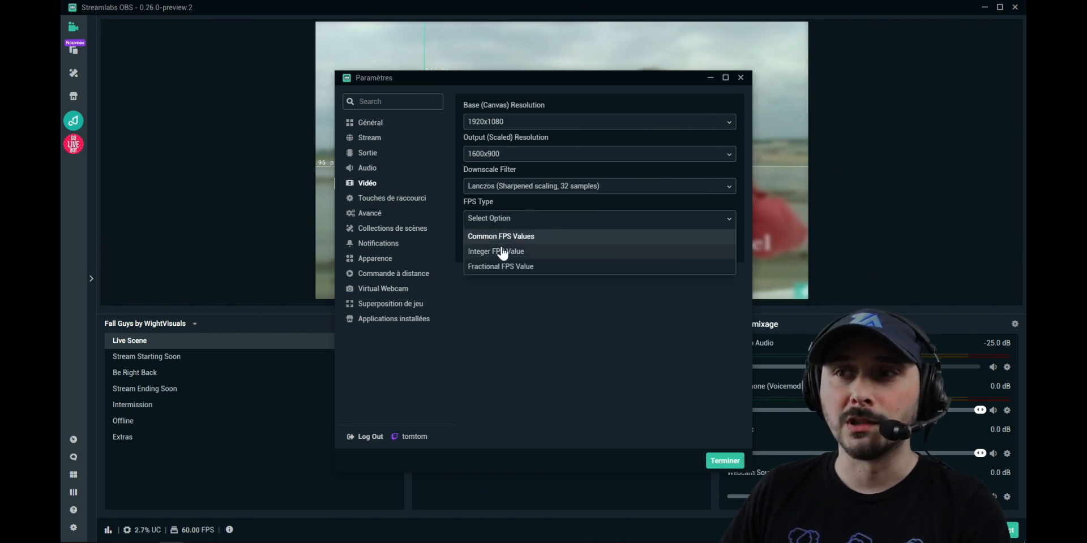
left_click(503, 249)
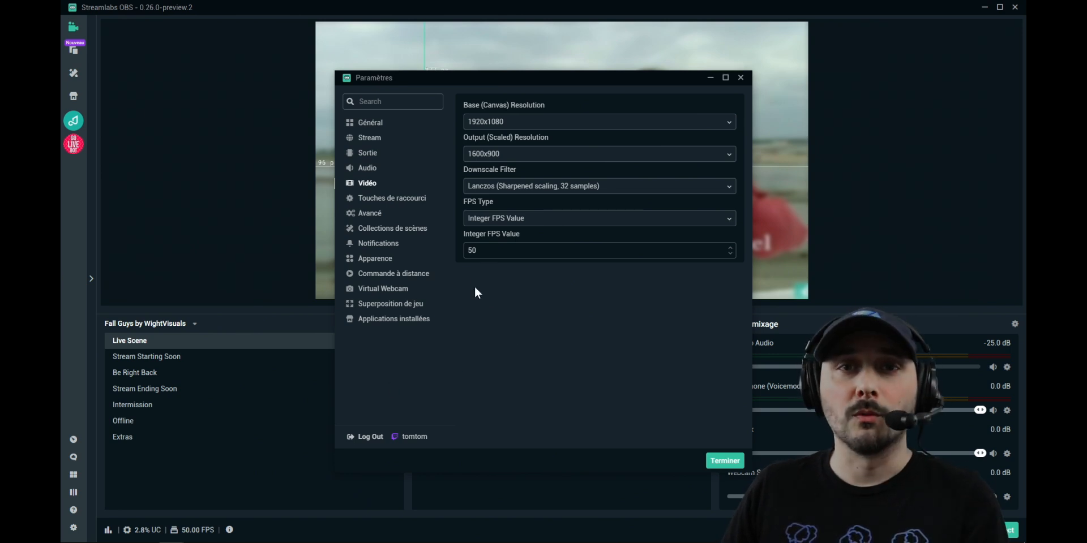
Look over the hotkeys and try the Above Normal process priority in the advanced settings, setting it back to Normal.
left_click(394, 201)
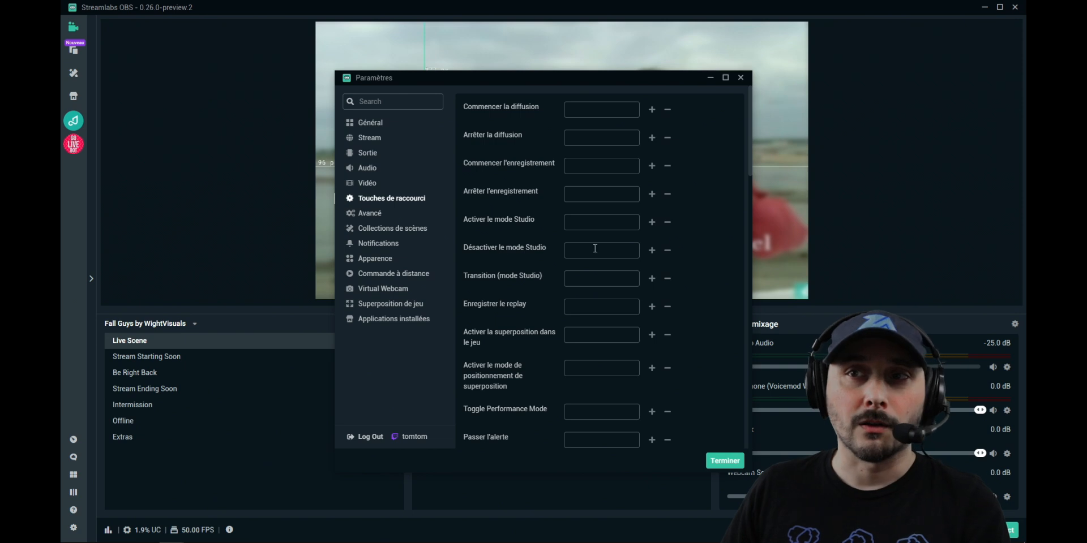
left_click(375, 215)
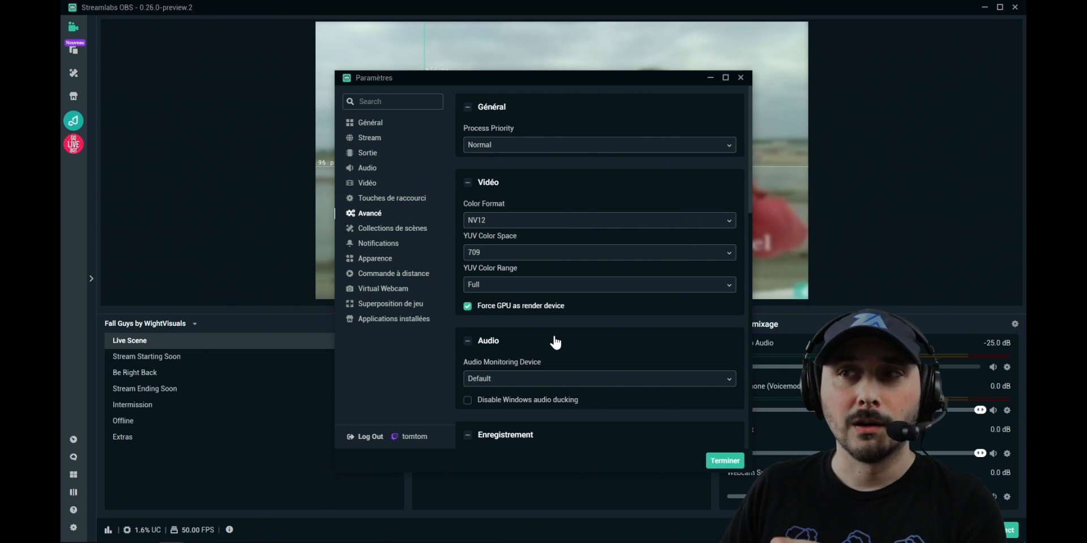
left_click(520, 146)
left_click(511, 179)
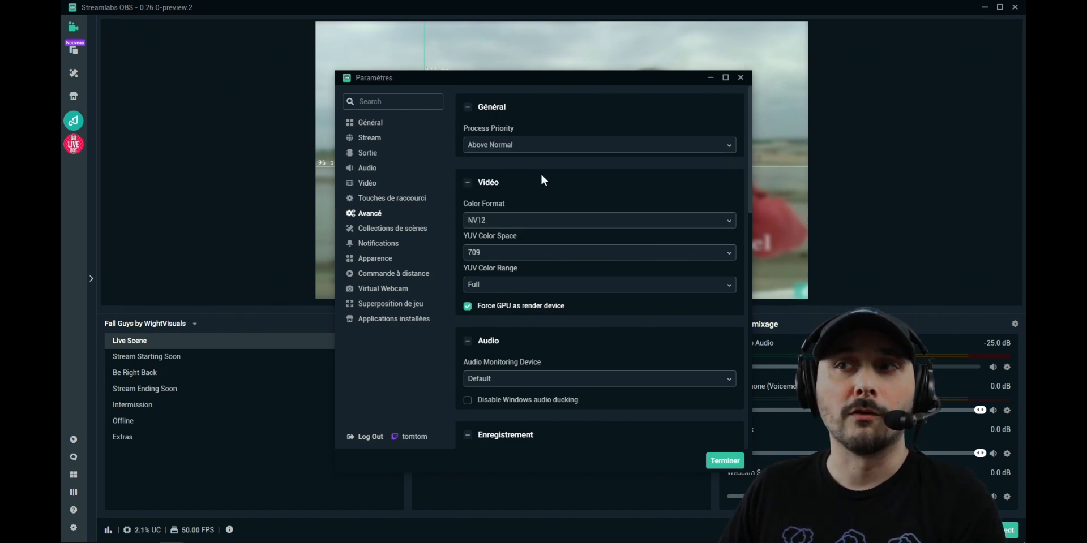
left_click(528, 148)
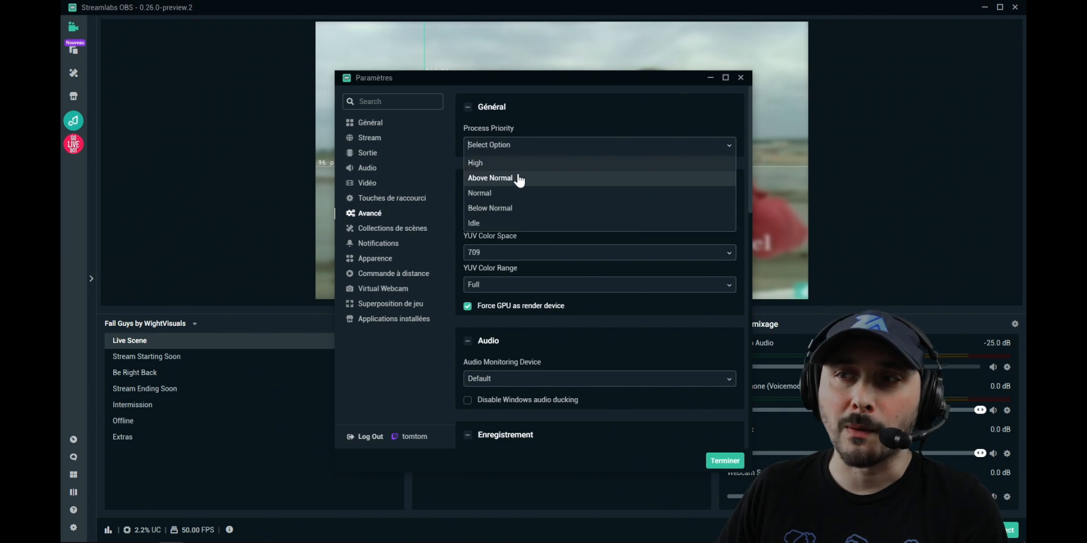
left_click(503, 193)
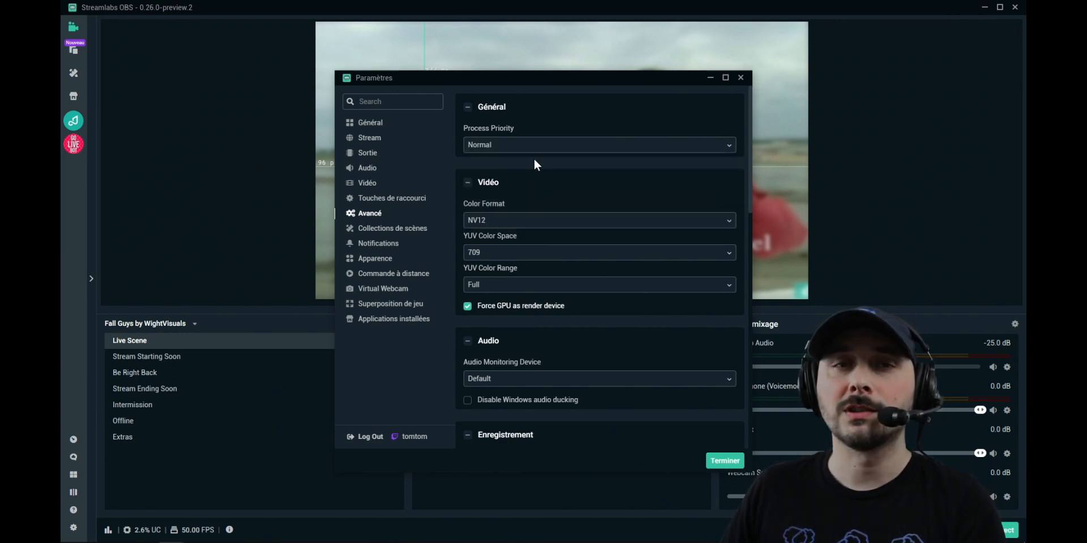
Review the remaining advanced settings, the scene collection options and the notification settings.
scroll(534, 164, "down", 10)
scroll(589, 197, "down", 5)
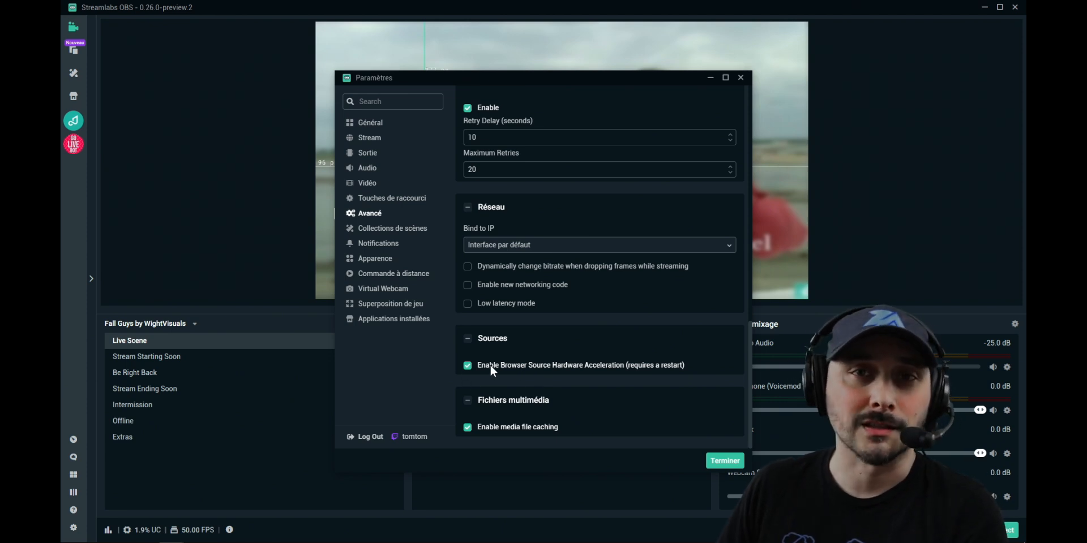
left_click(411, 229)
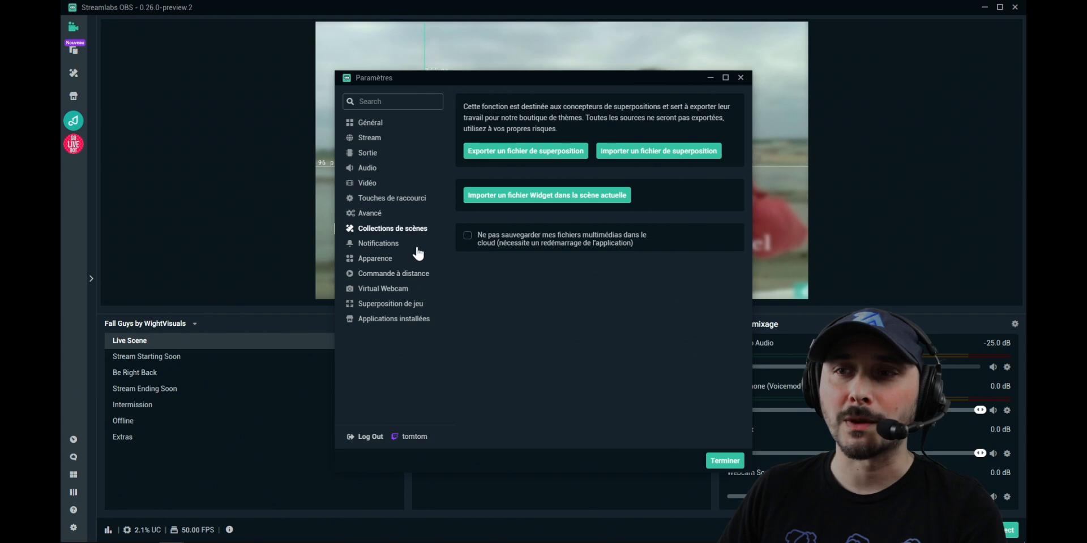
left_click(388, 244)
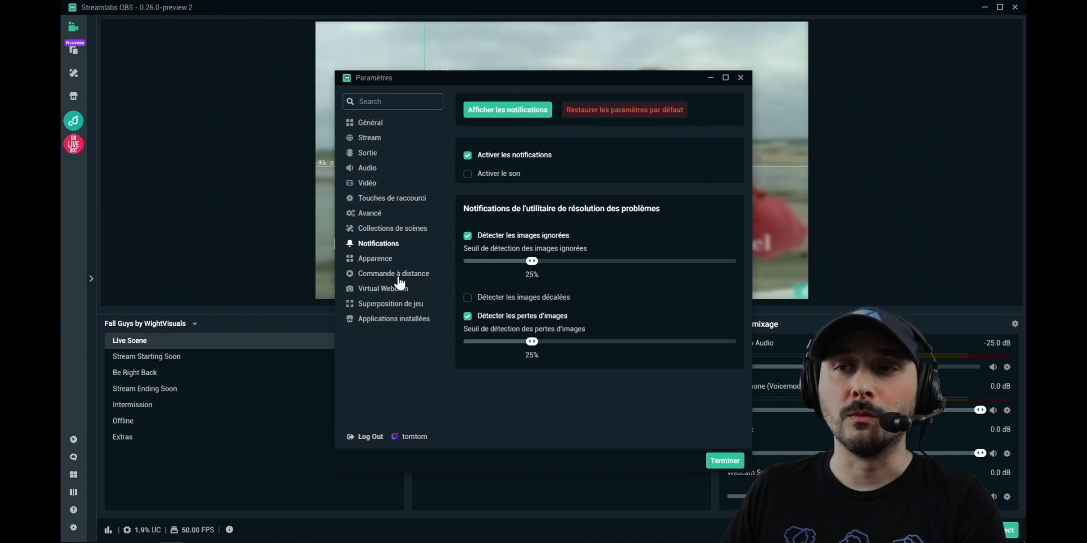
Try the Obsidian Prime theme in the appearance settings and set it back to Nuit.
left_click(380, 258)
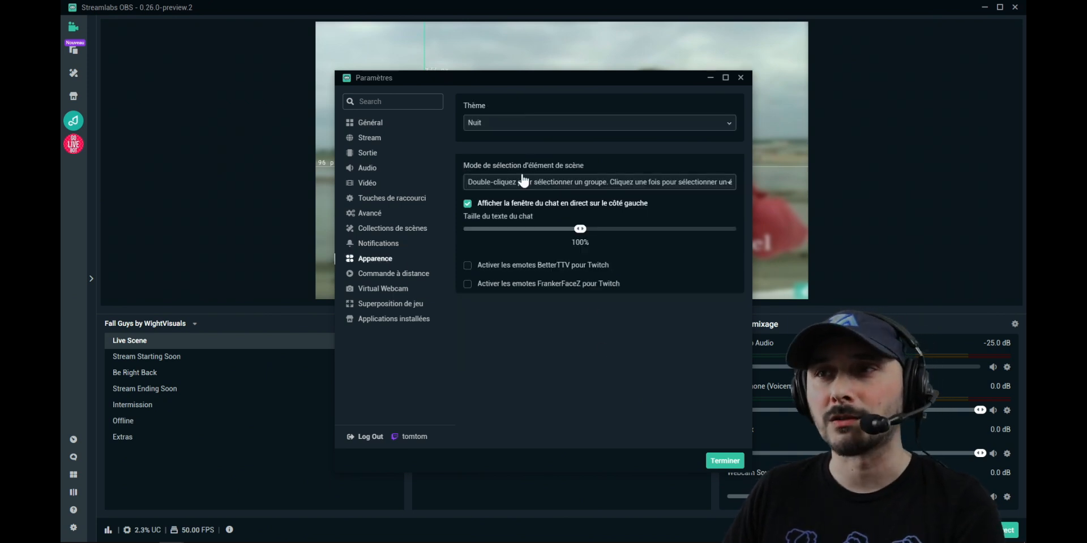
left_click(517, 123)
left_click(490, 171)
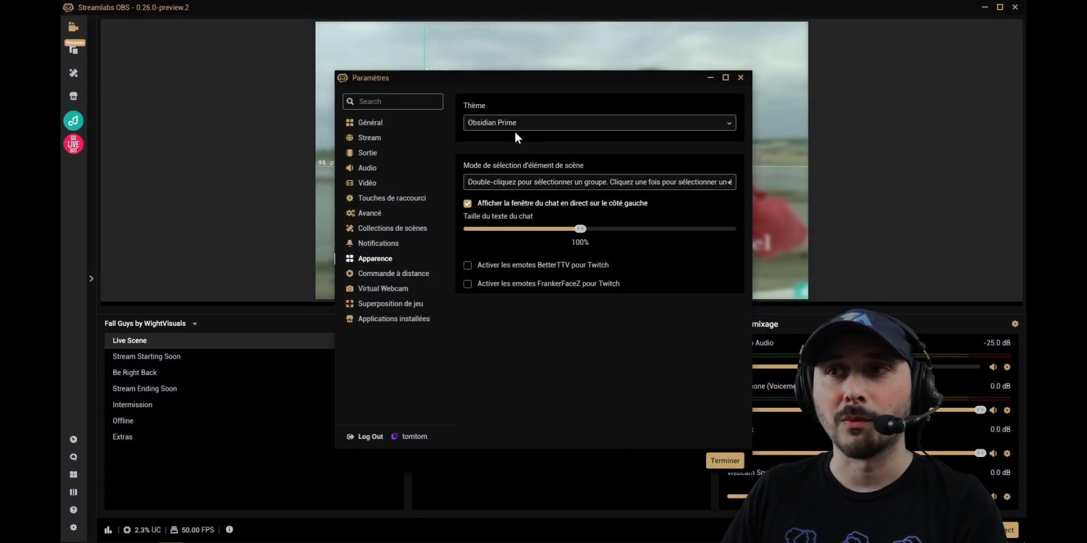
left_click(514, 124)
left_click(511, 142)
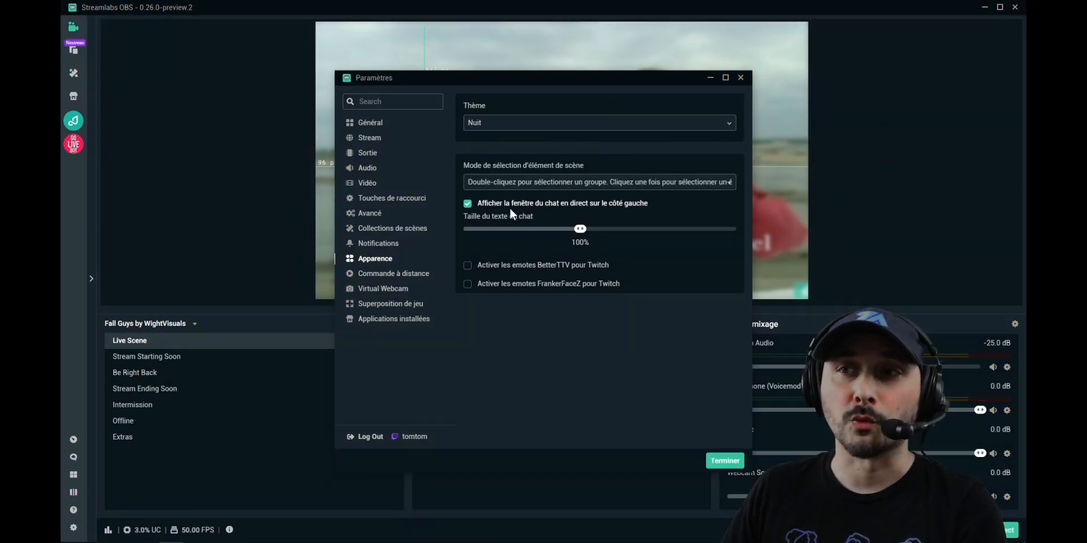
Turn off displaying the live chat window on the left side of the interface.
left_click(468, 204)
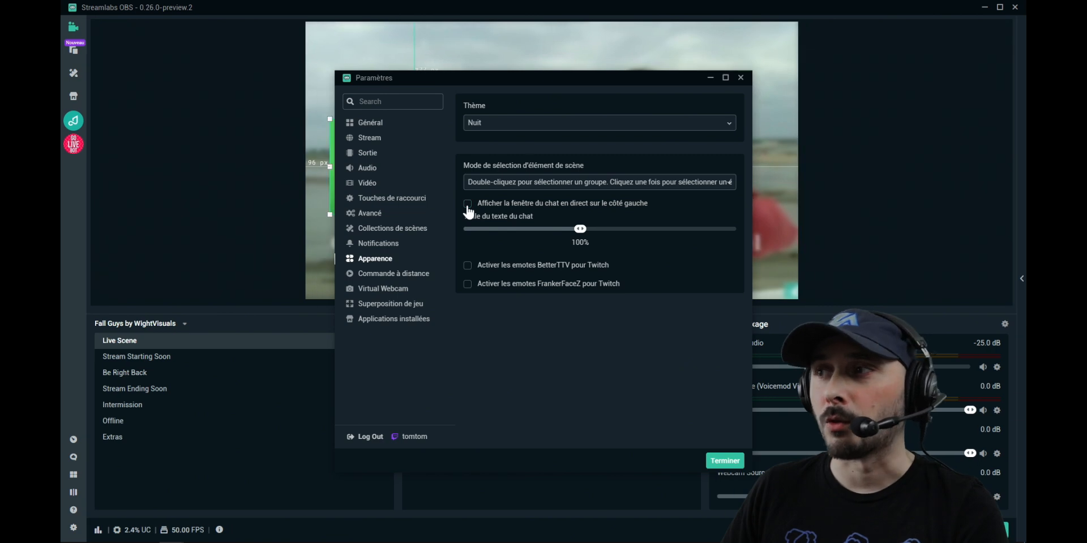
left_click(1020, 273)
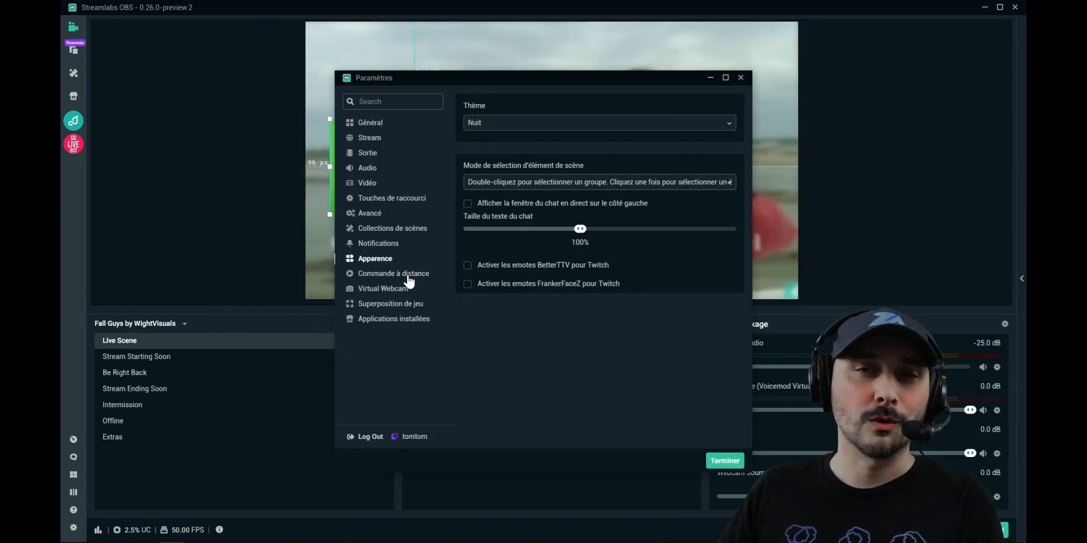
Review the remote control, Virtual Webcam, game overlay and installed applications settings.
left_click(409, 276)
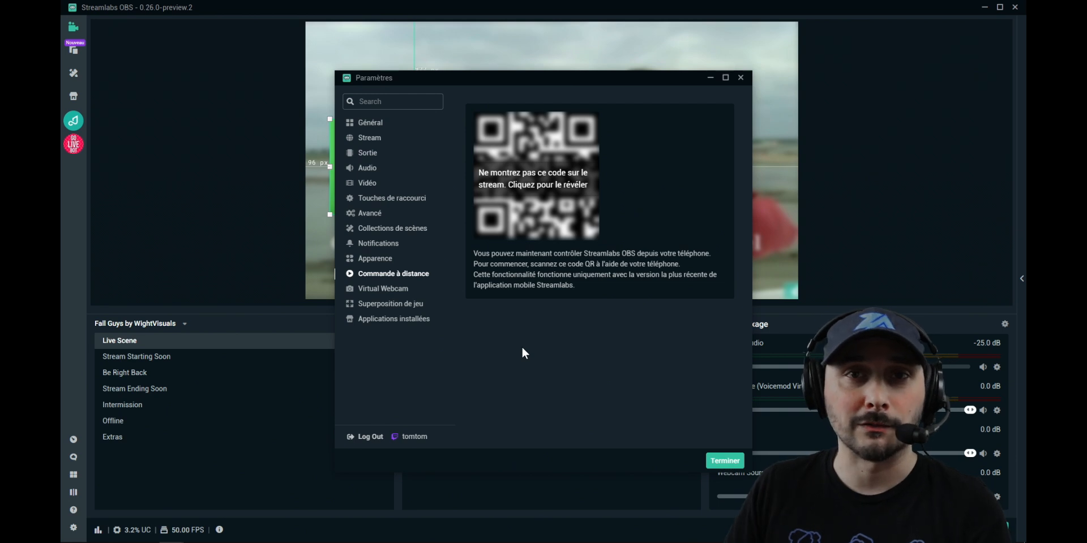
left_click(385, 290)
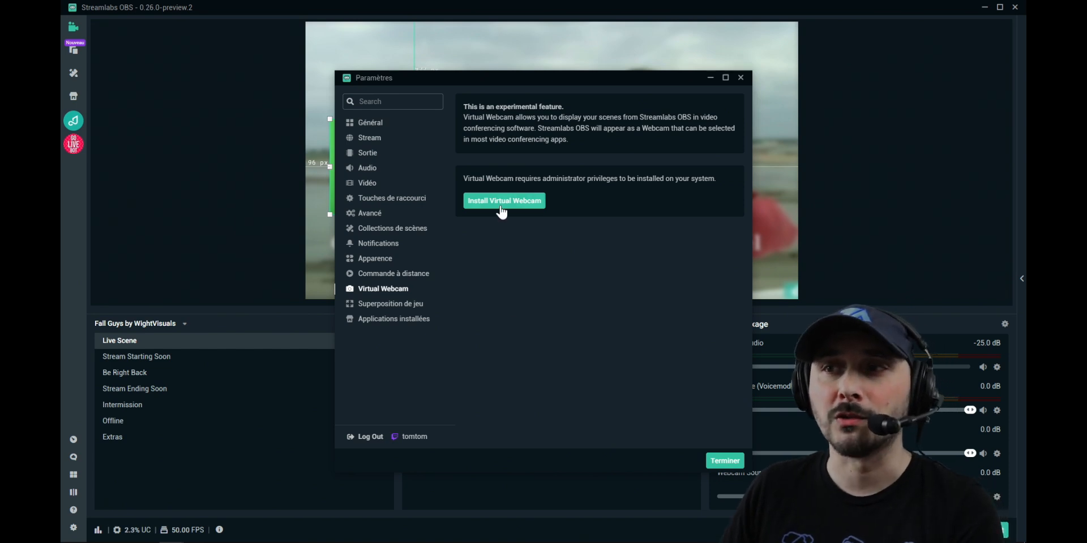
left_click(403, 305)
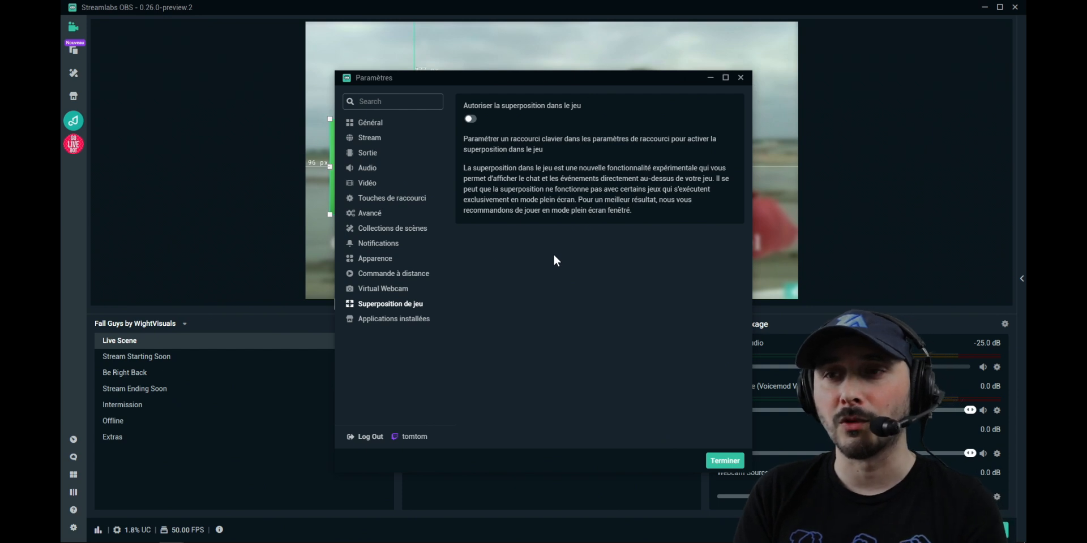
left_click(373, 322)
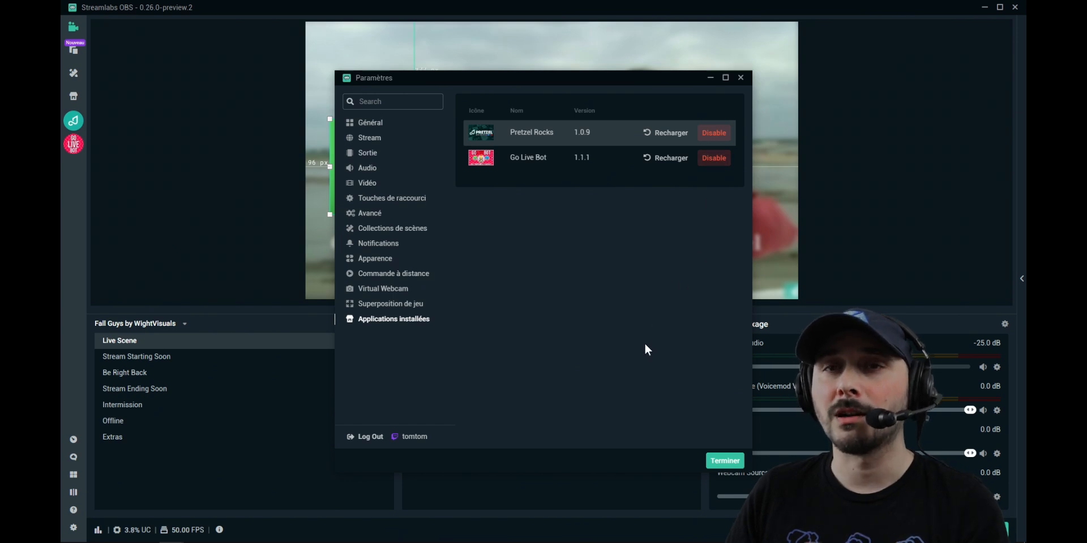
Show the installed apps in the App Store profile.
left_click(76, 100)
left_click(77, 101)
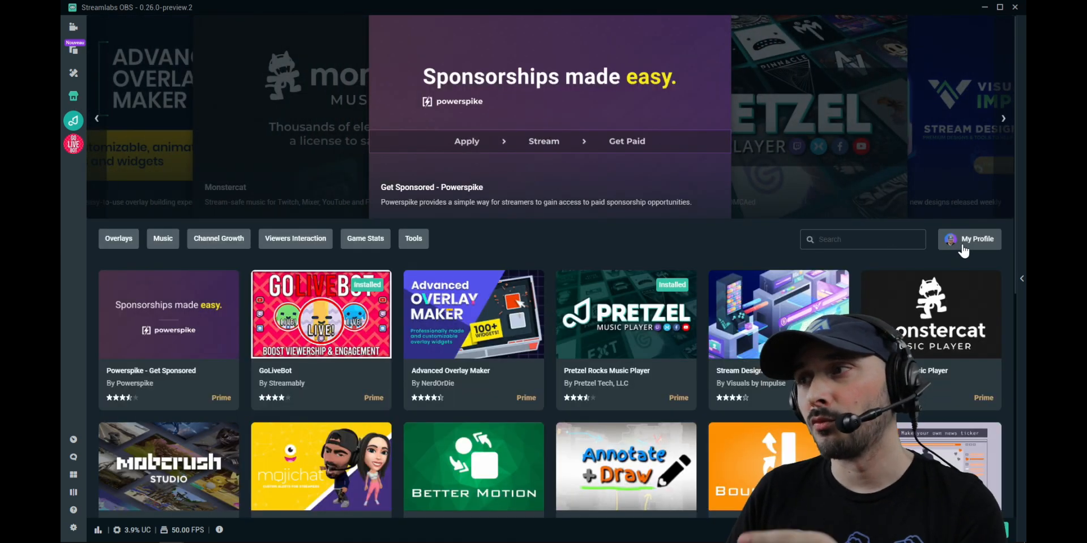
left_click(961, 246)
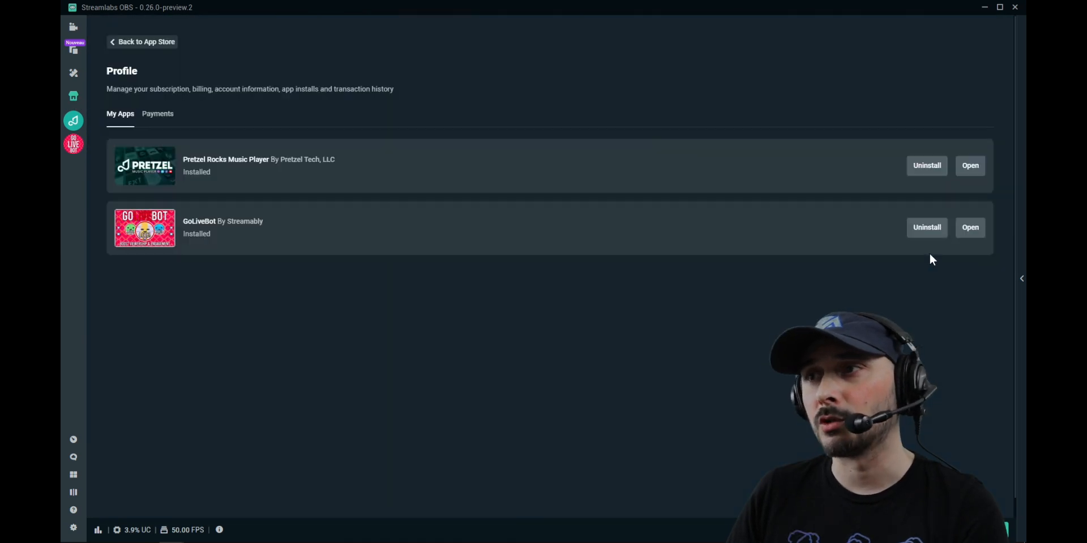